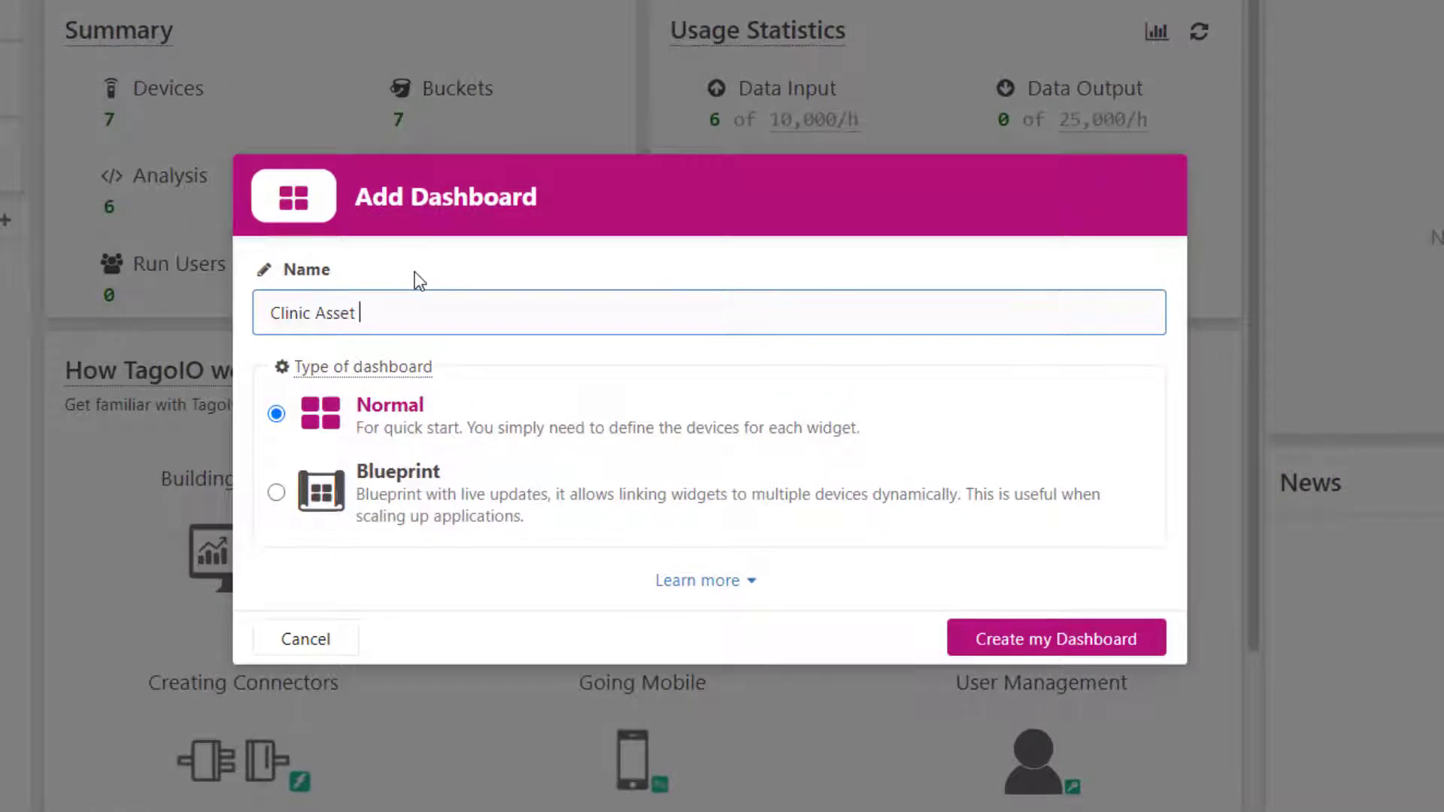
Make the new dashboard a Blueprint and add a blueprint device blueprint_asset matching the tag device_type with value asset.
click(276, 493)
click(1053, 638)
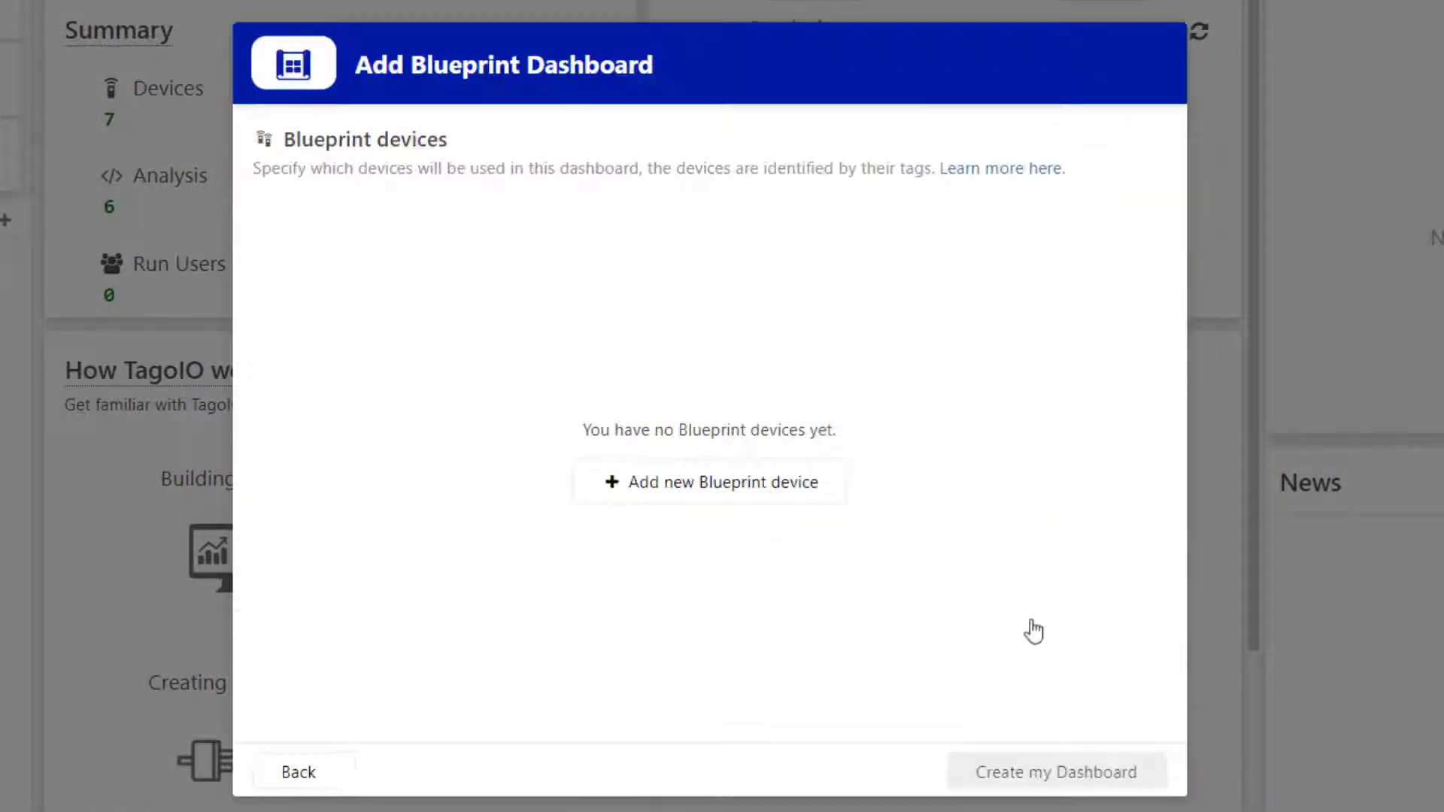
click(708, 492)
text(blueprint)
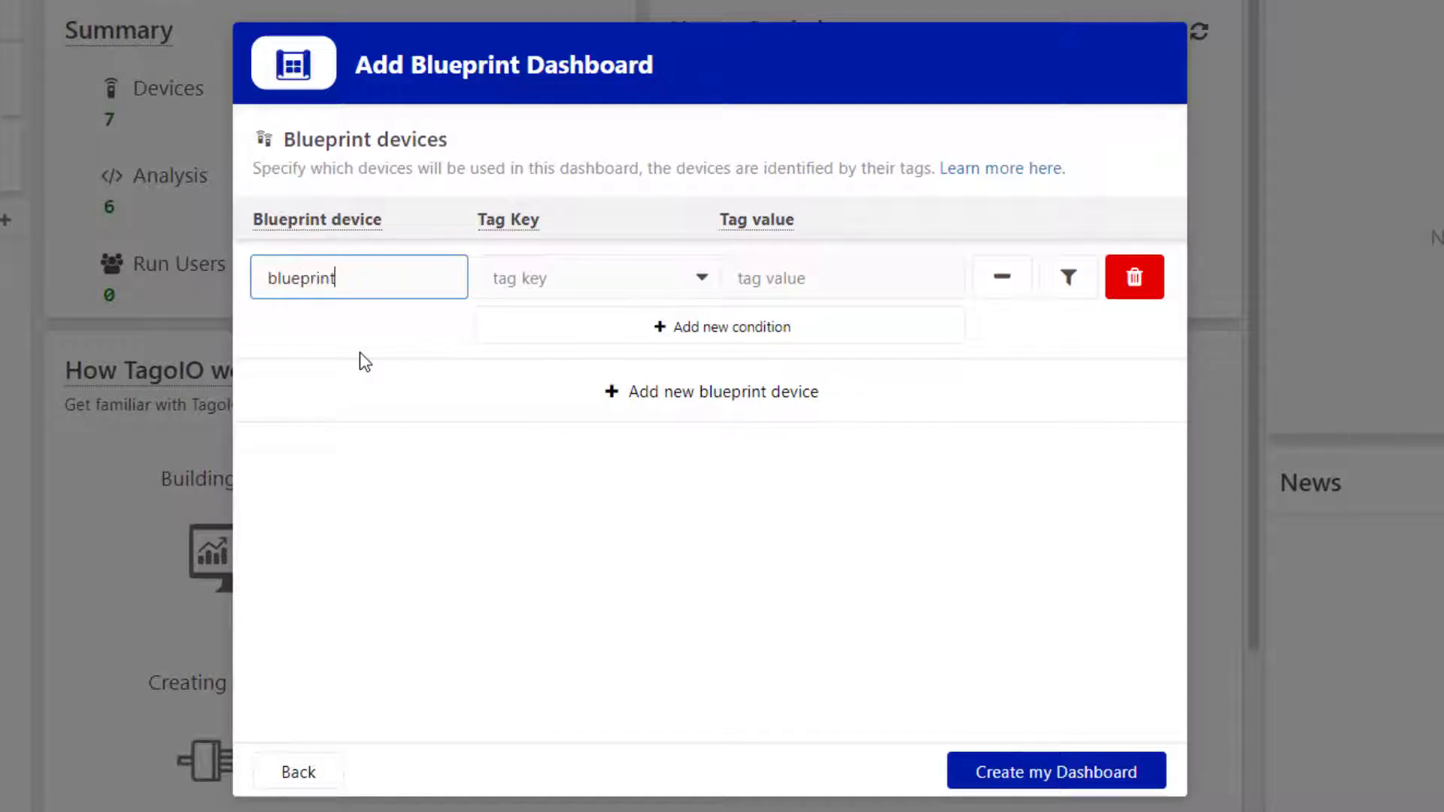
text(_asset)
click(543, 278)
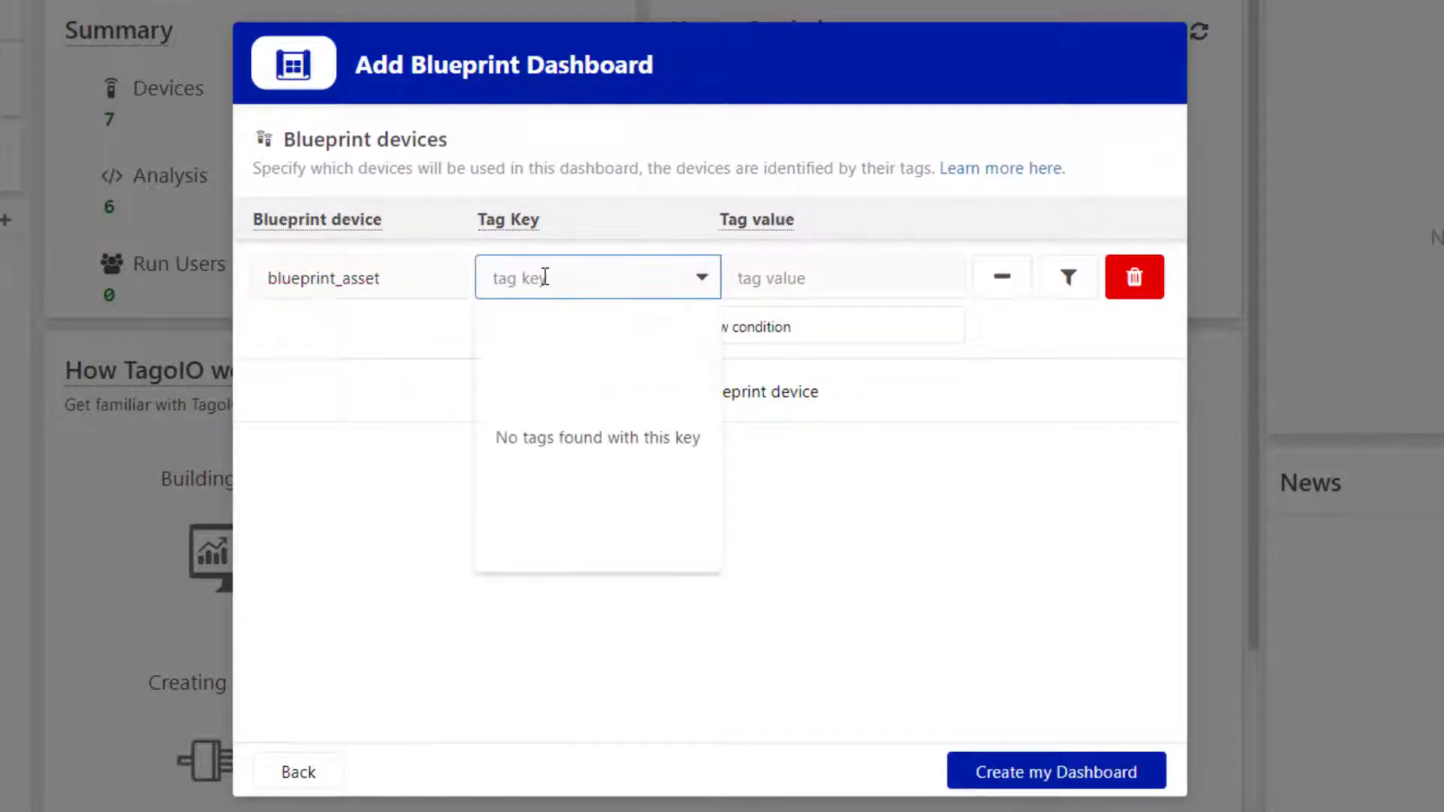
text(device_type)
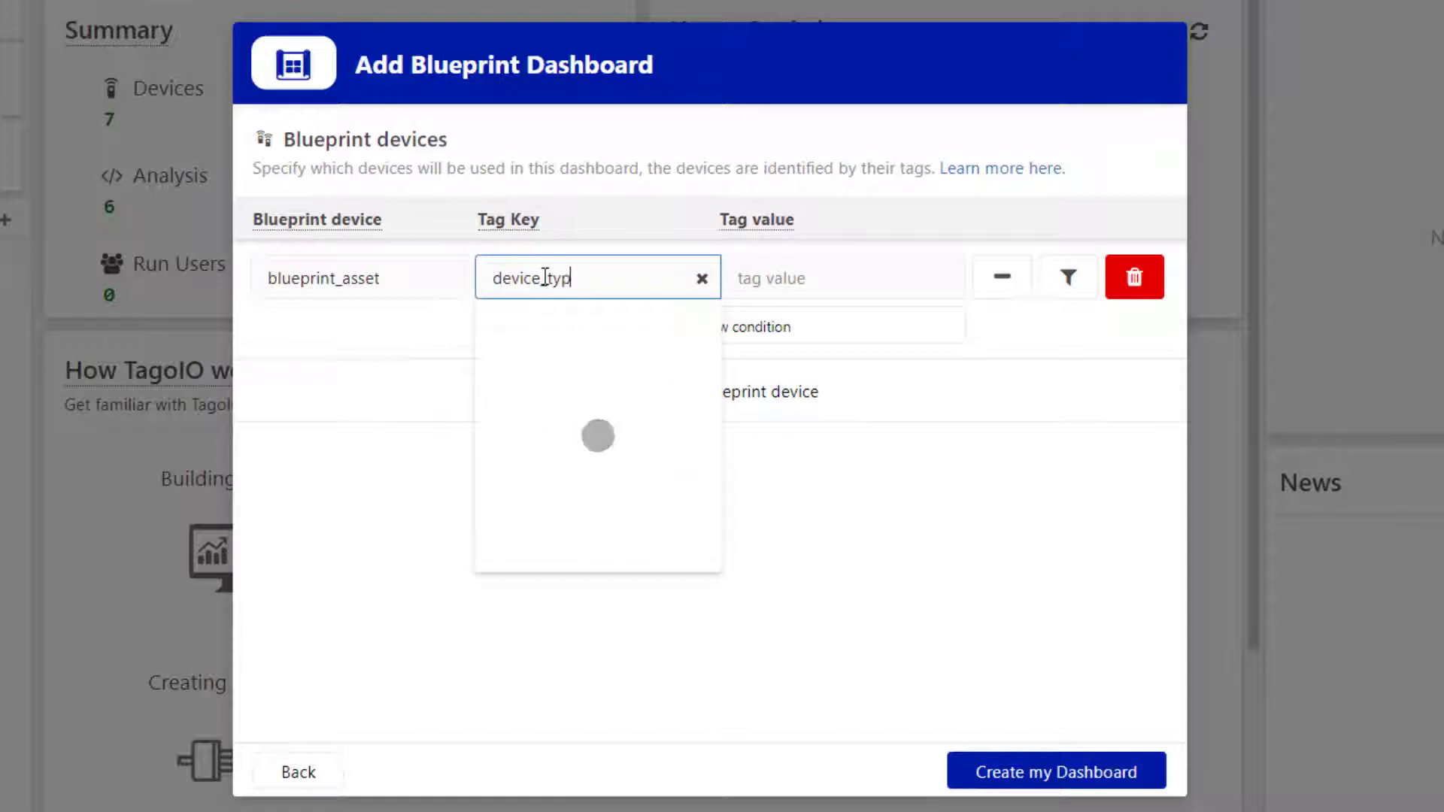
click(821, 263)
text(asset)
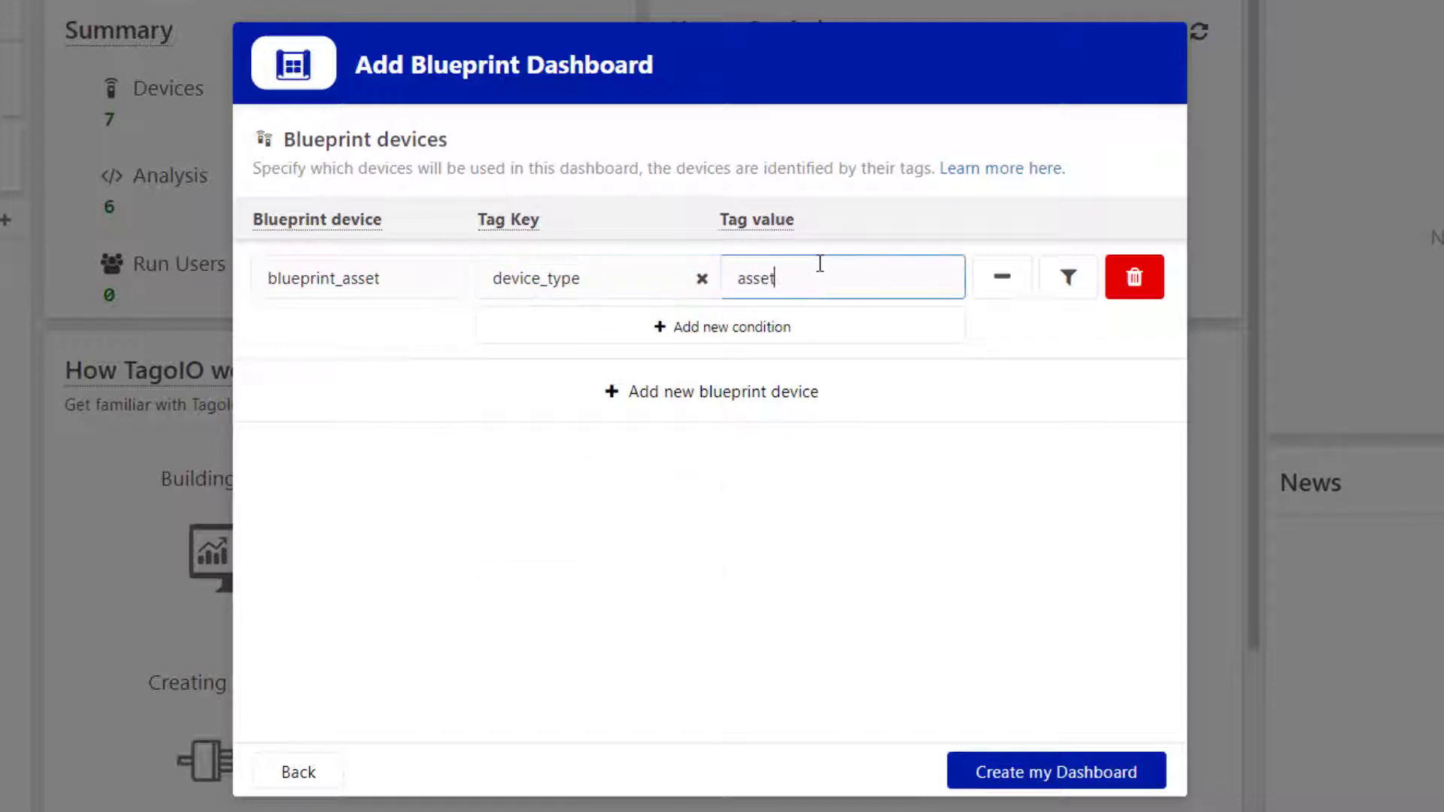
Add a second blueprint device blueprint_asset_settings matching the tag device_type with value settings, and create the dashboard.
click(617, 402)
click(335, 398)
text(blueprint_asset)
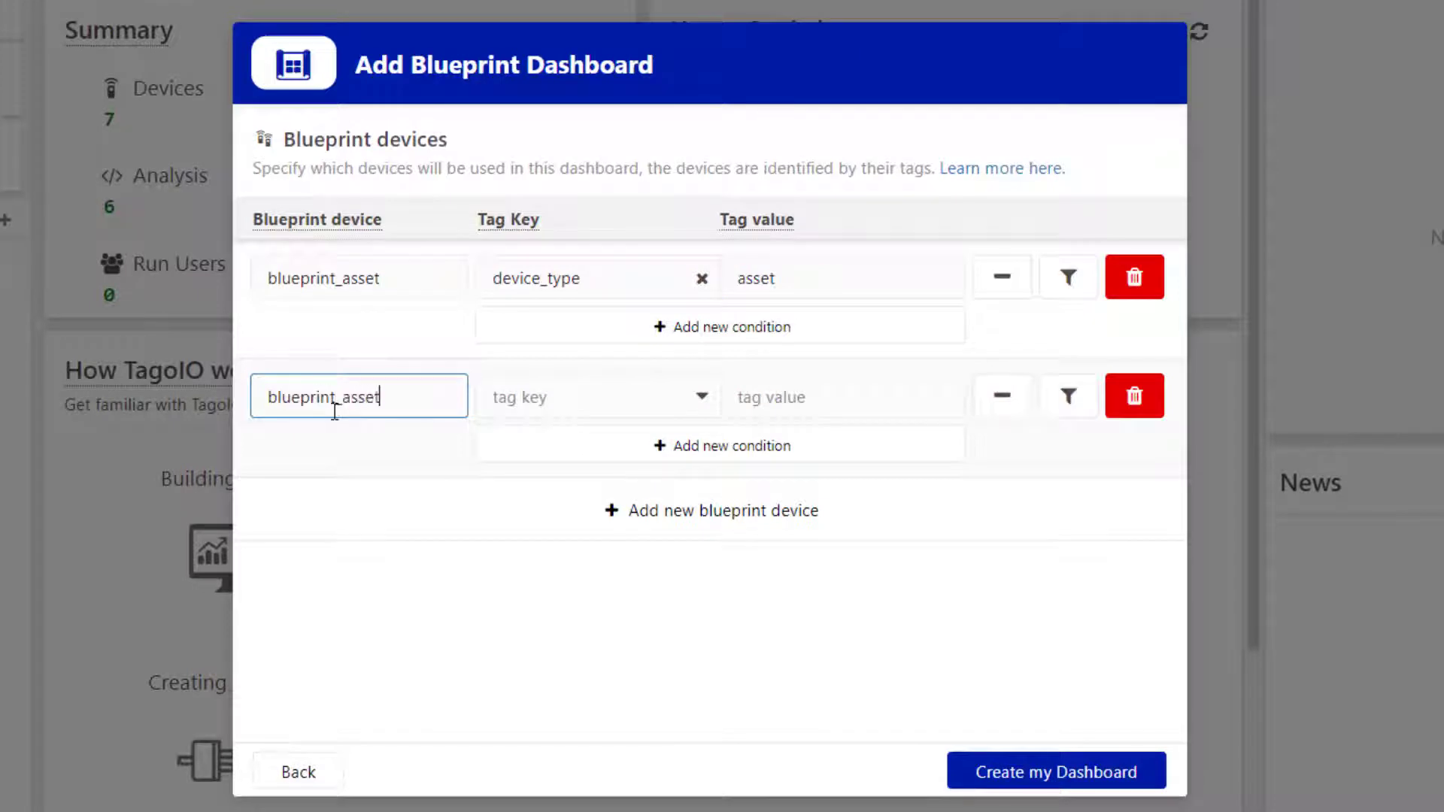
text(_settings)
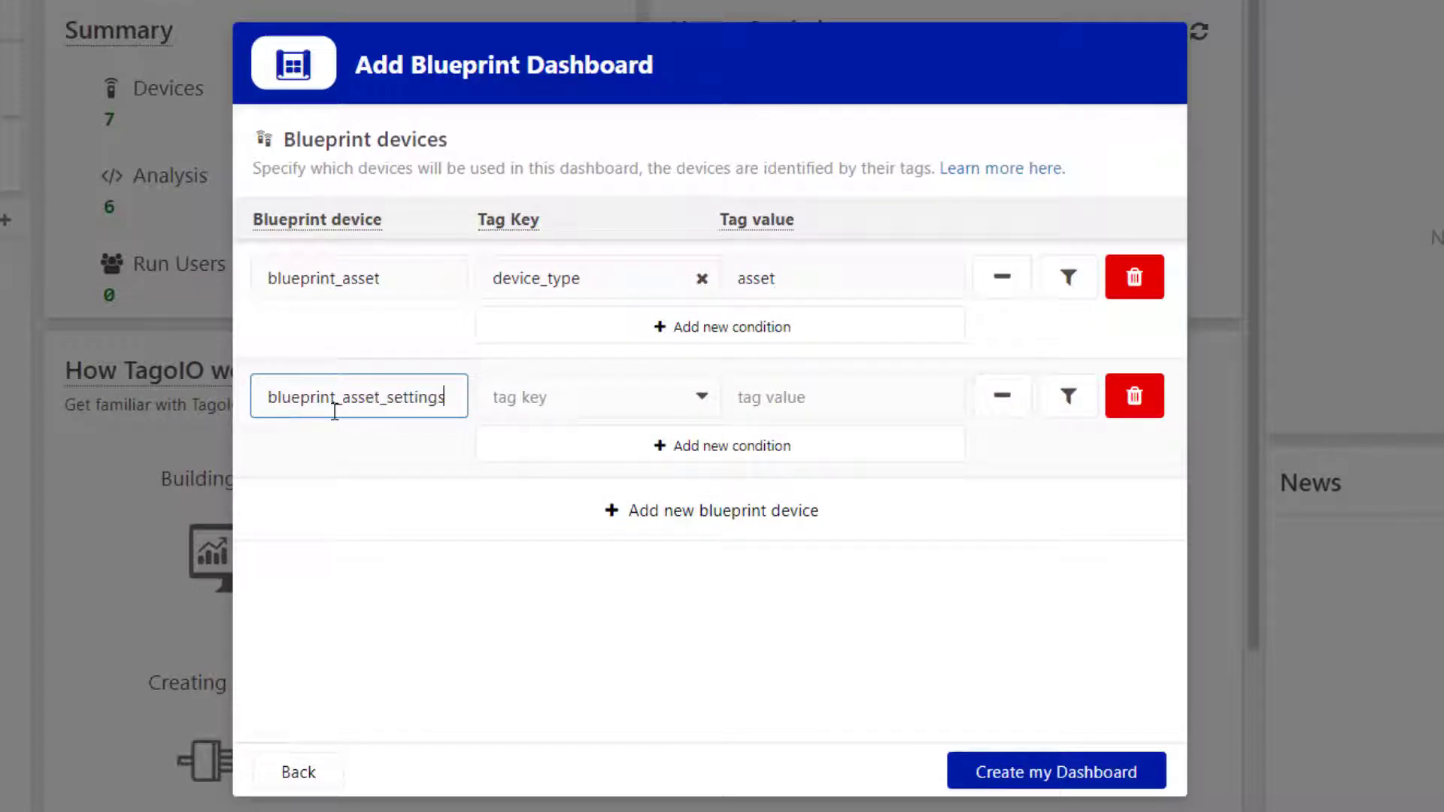
click(622, 407)
text(device_)
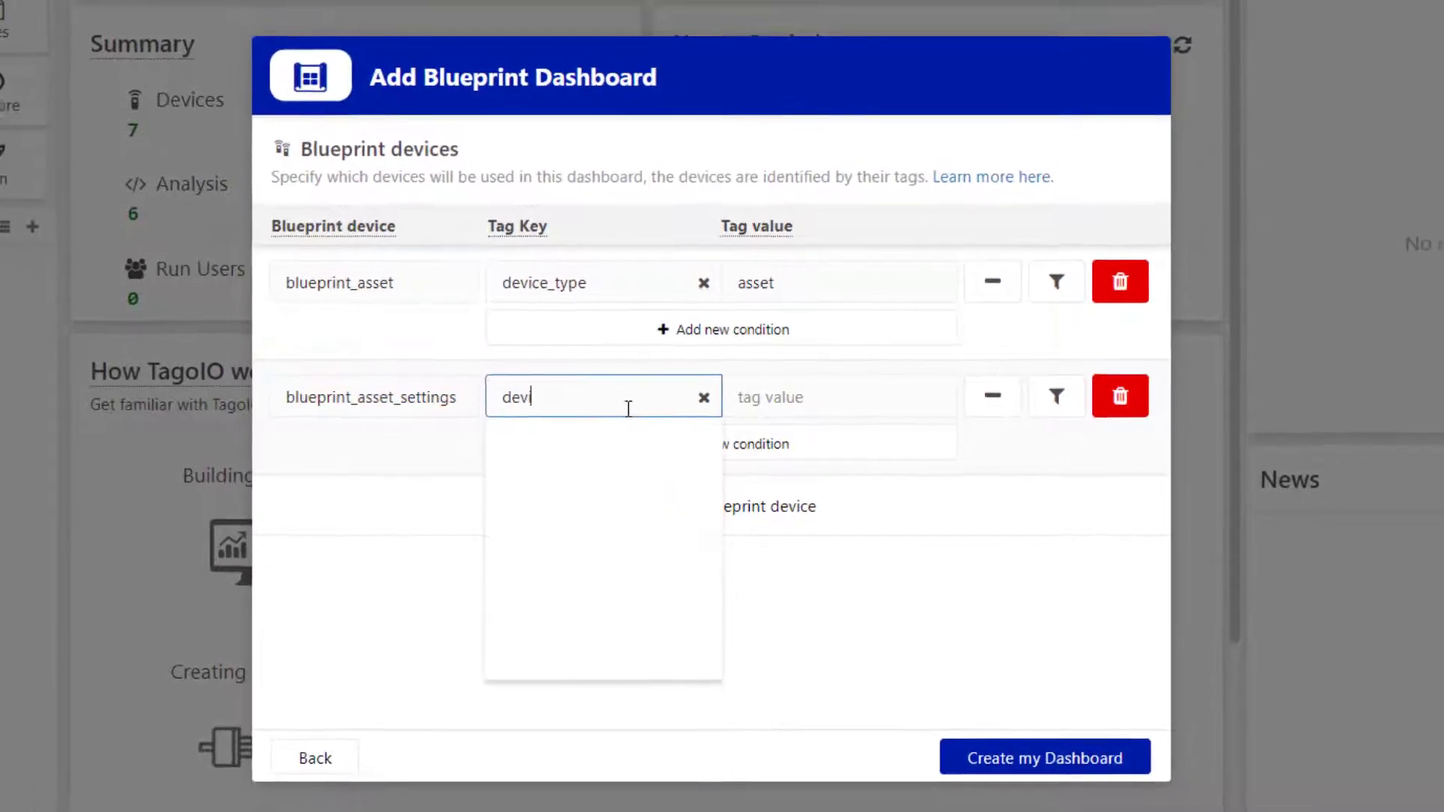
text(type)
click(838, 399)
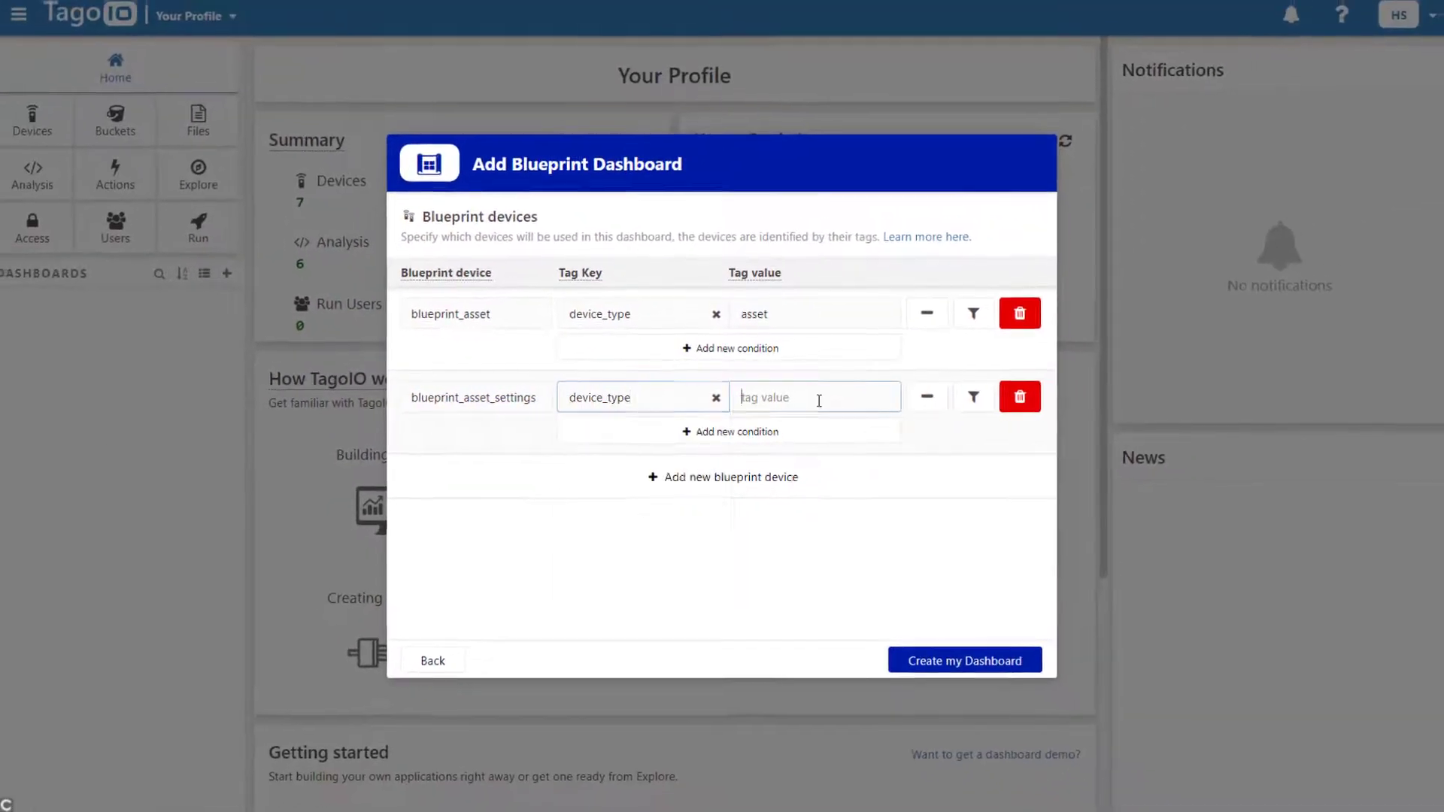
text(settings)
click(910, 655)
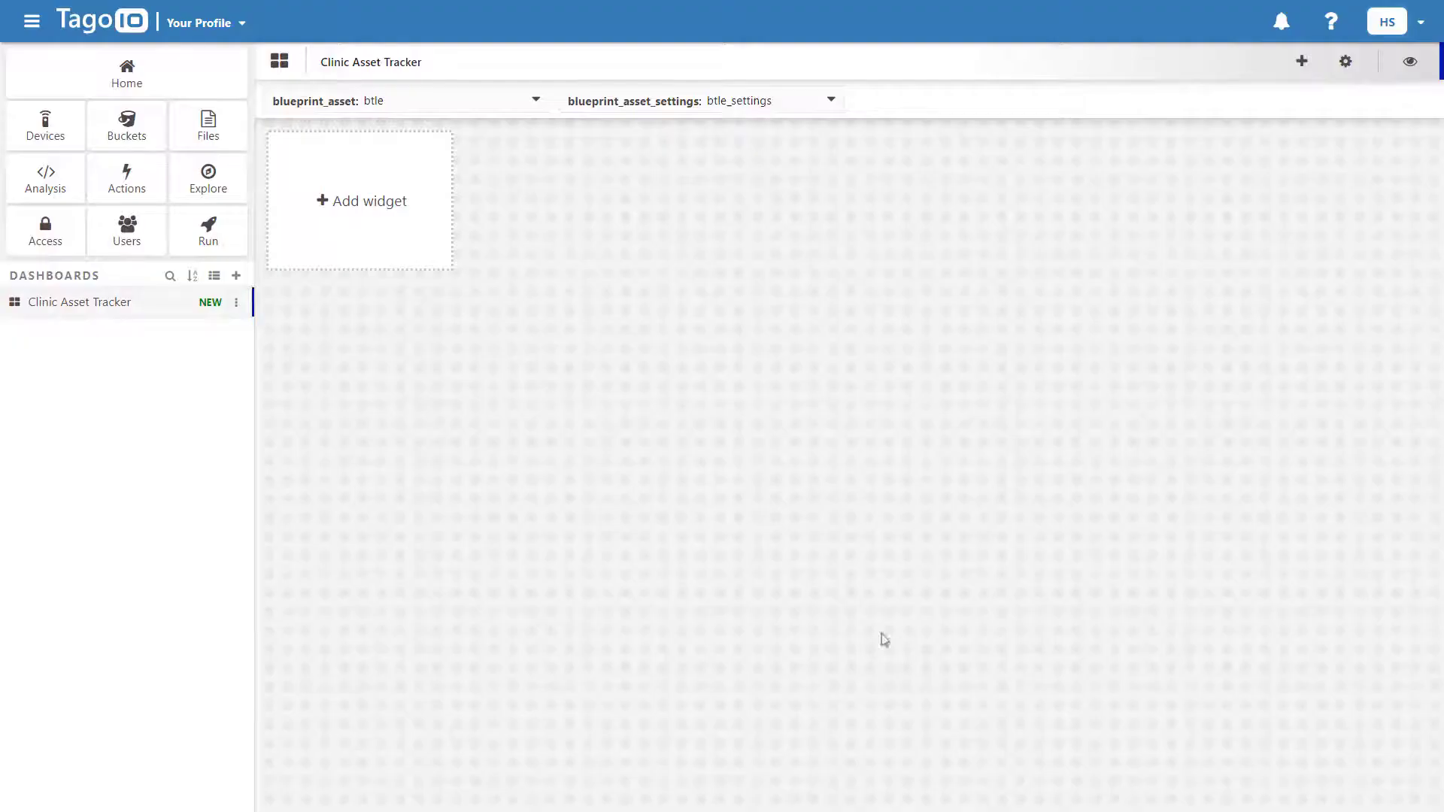
Tag the btle device with key device_type and value asset, and save the device.
click(60, 136)
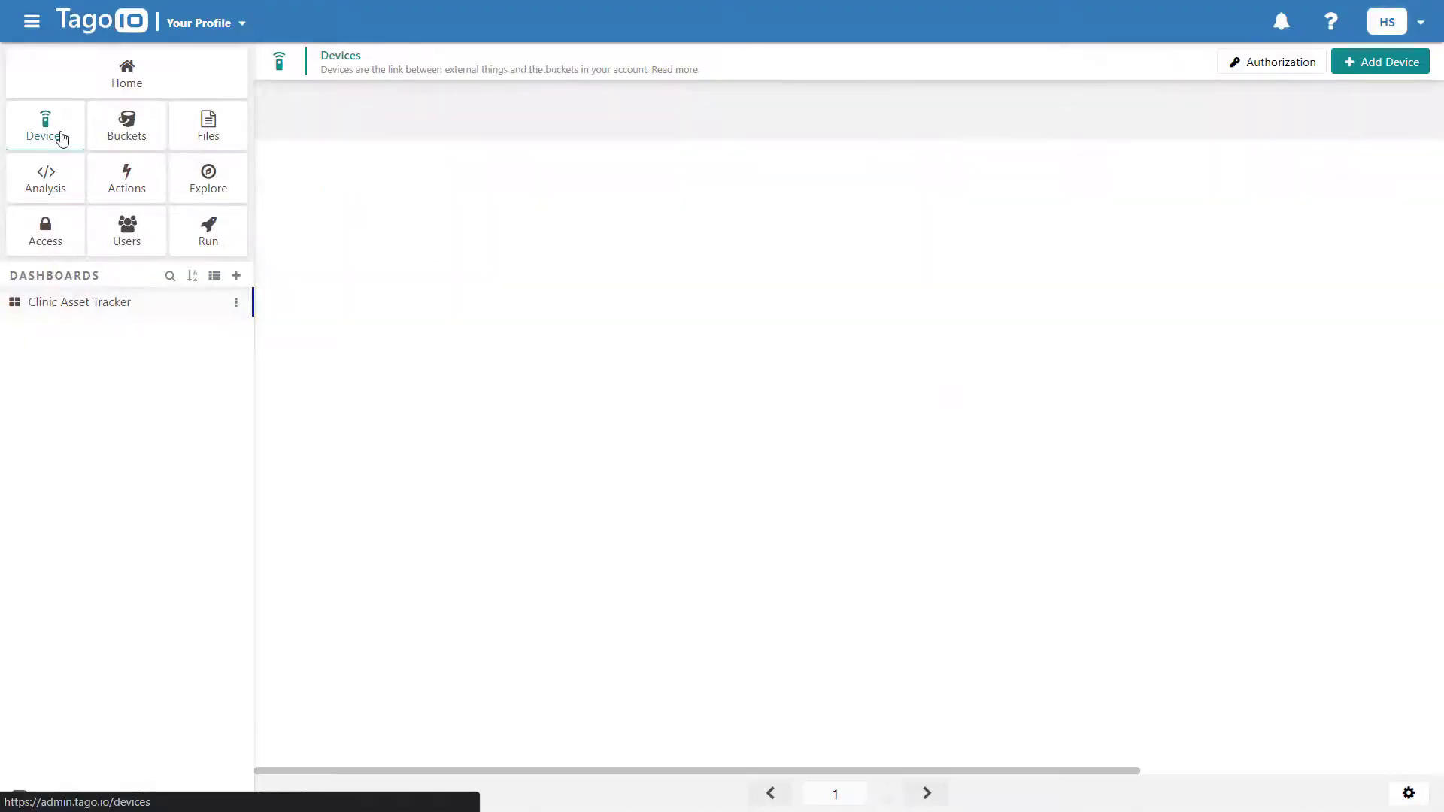
click(316, 229)
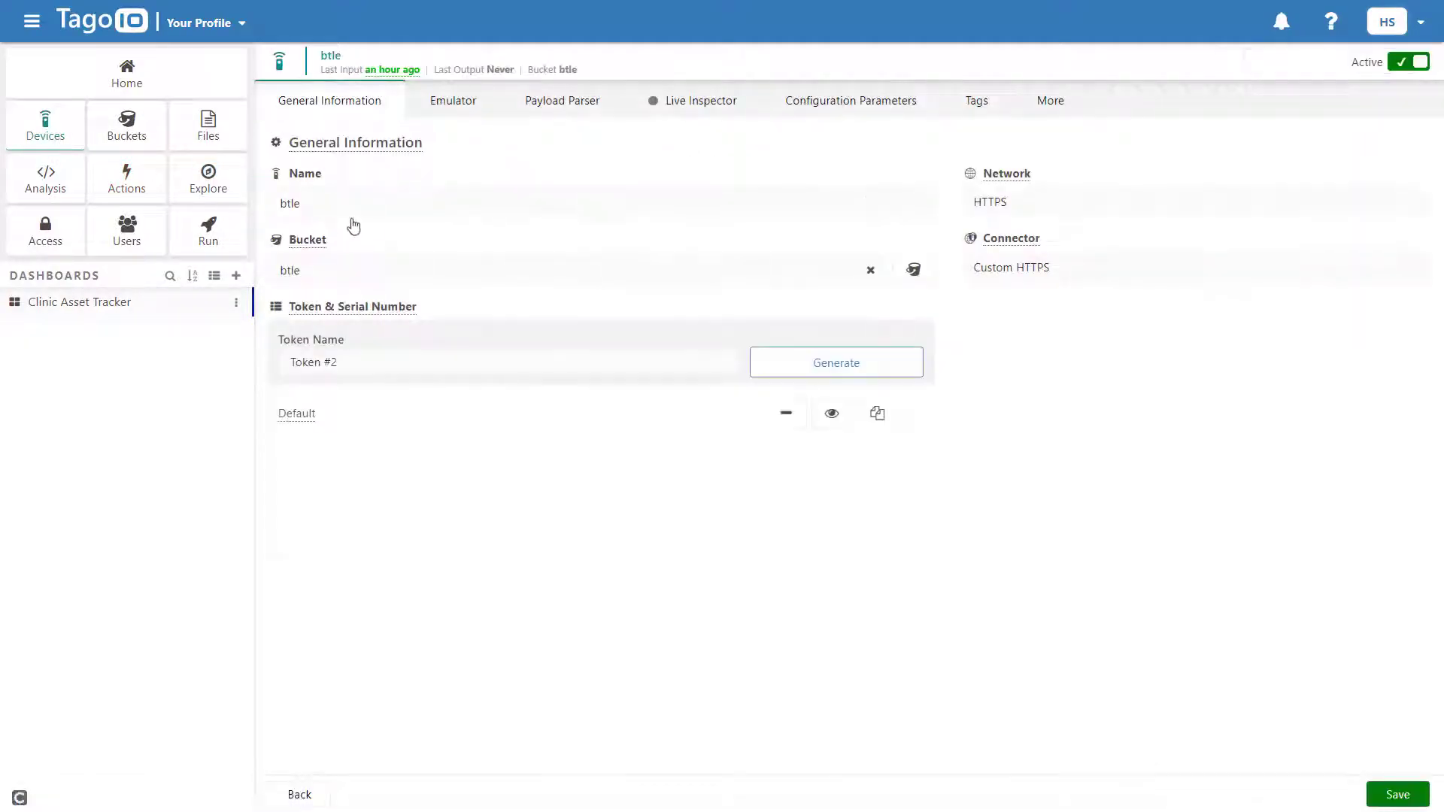
click(977, 101)
click(494, 247)
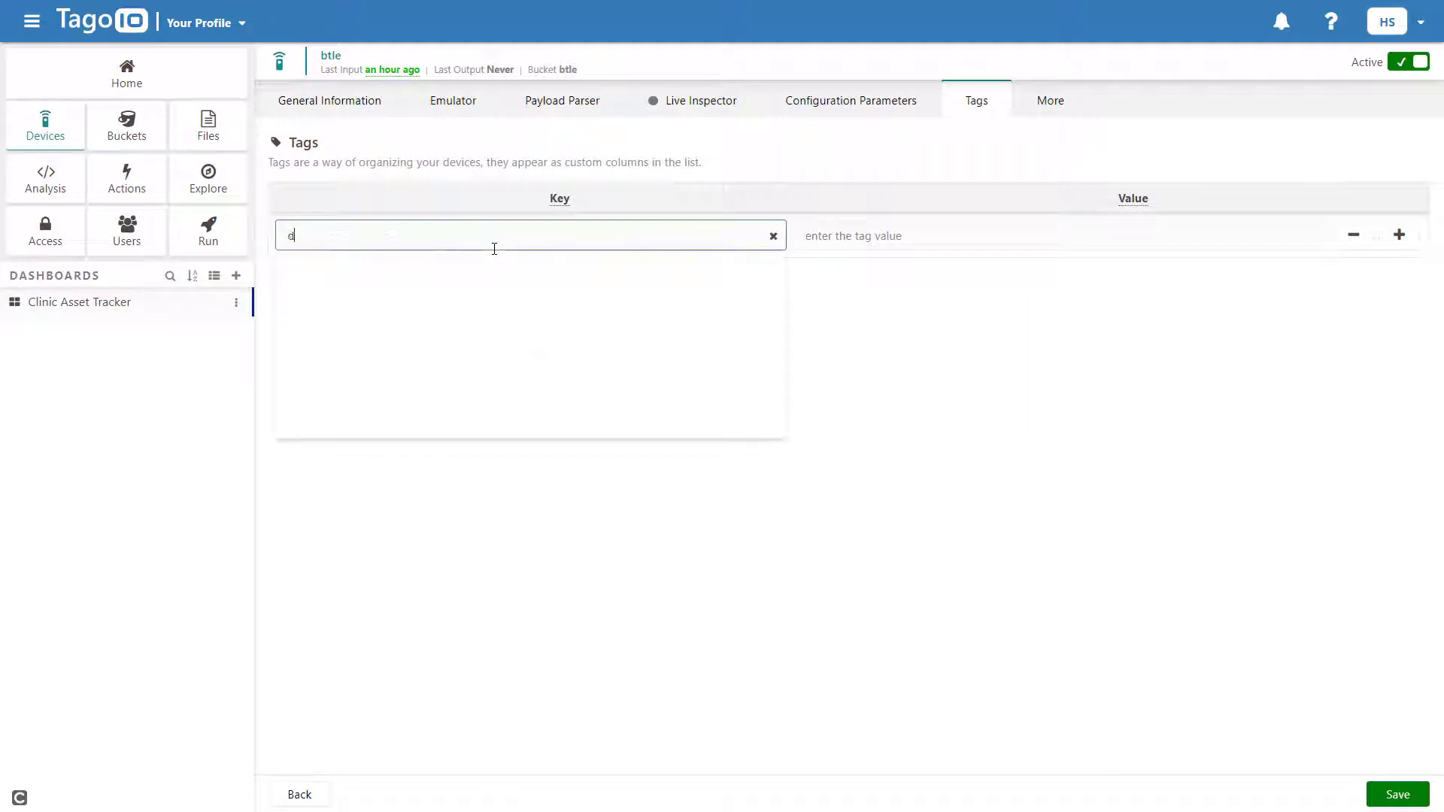
text(device_type)
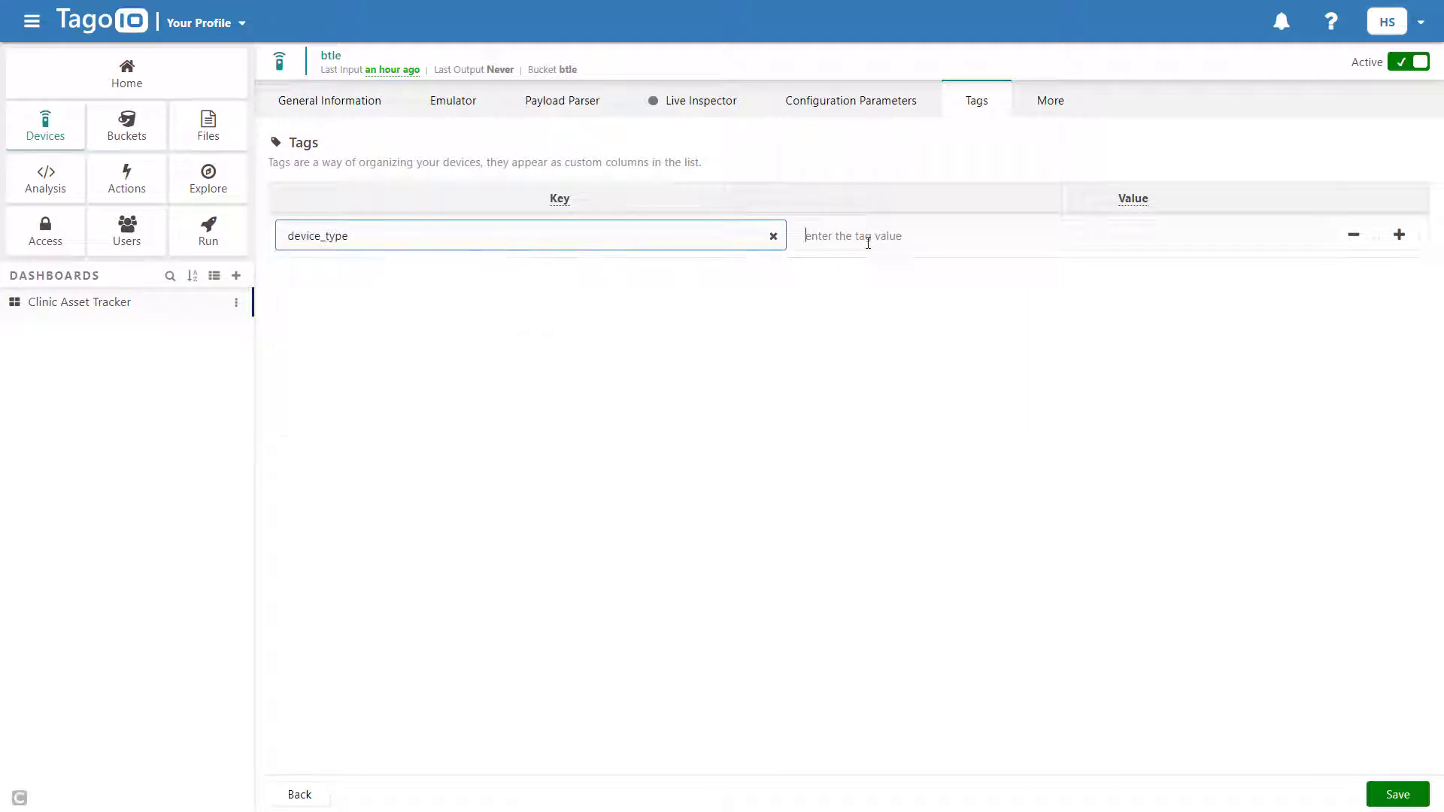
click(865, 238)
text(asset)
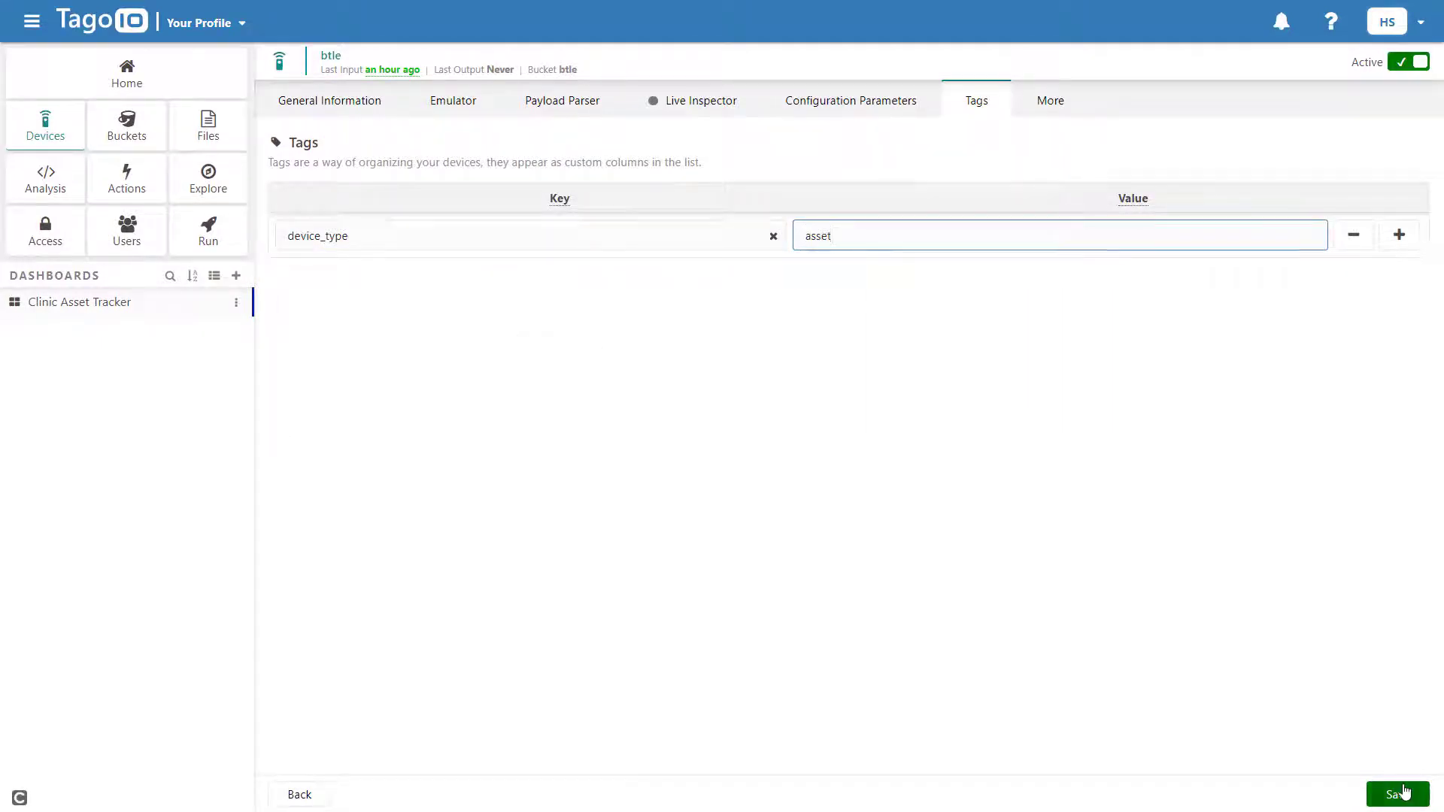
click(1404, 792)
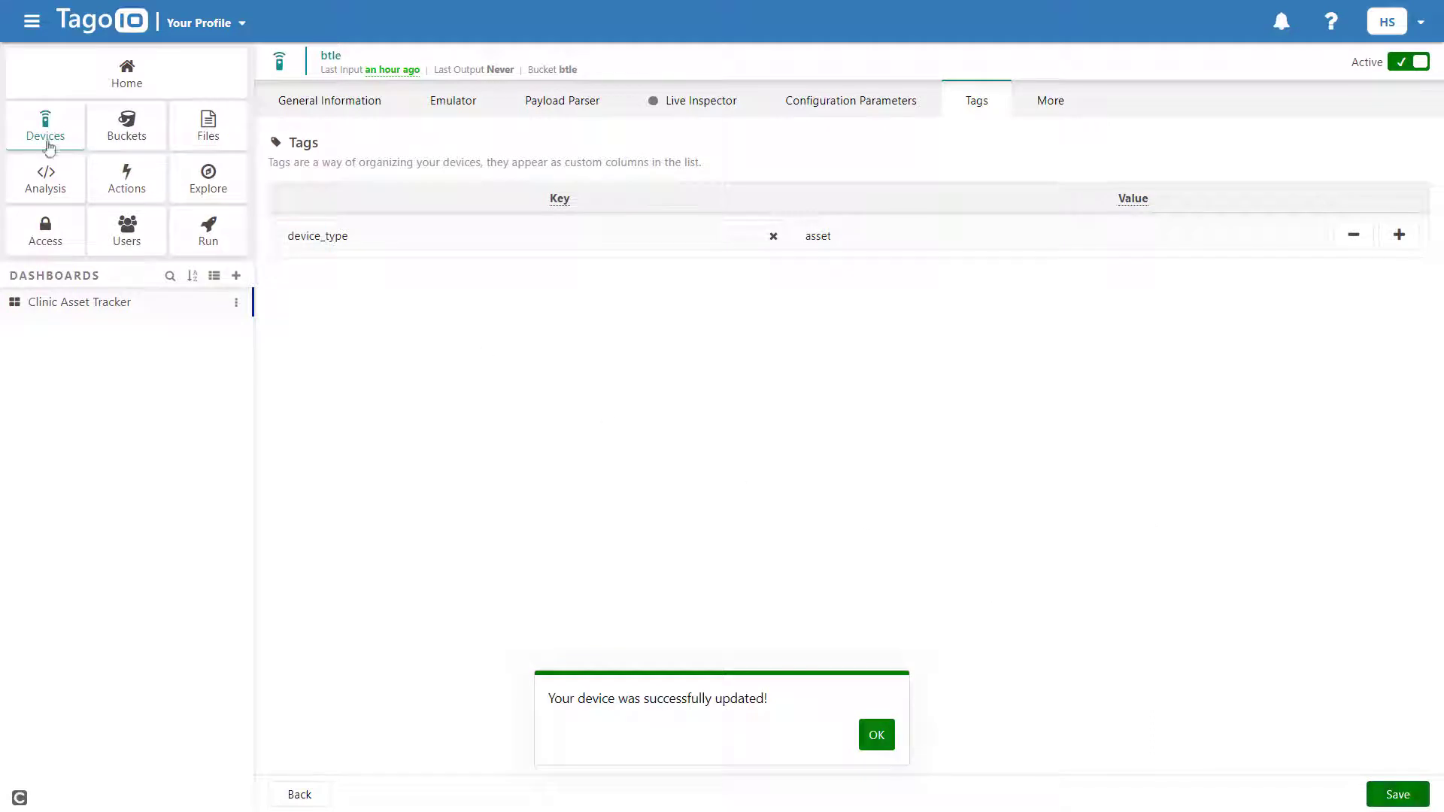
Tag the btle_settings device with key device_type and value settings, and save the device.
click(46, 145)
click(348, 203)
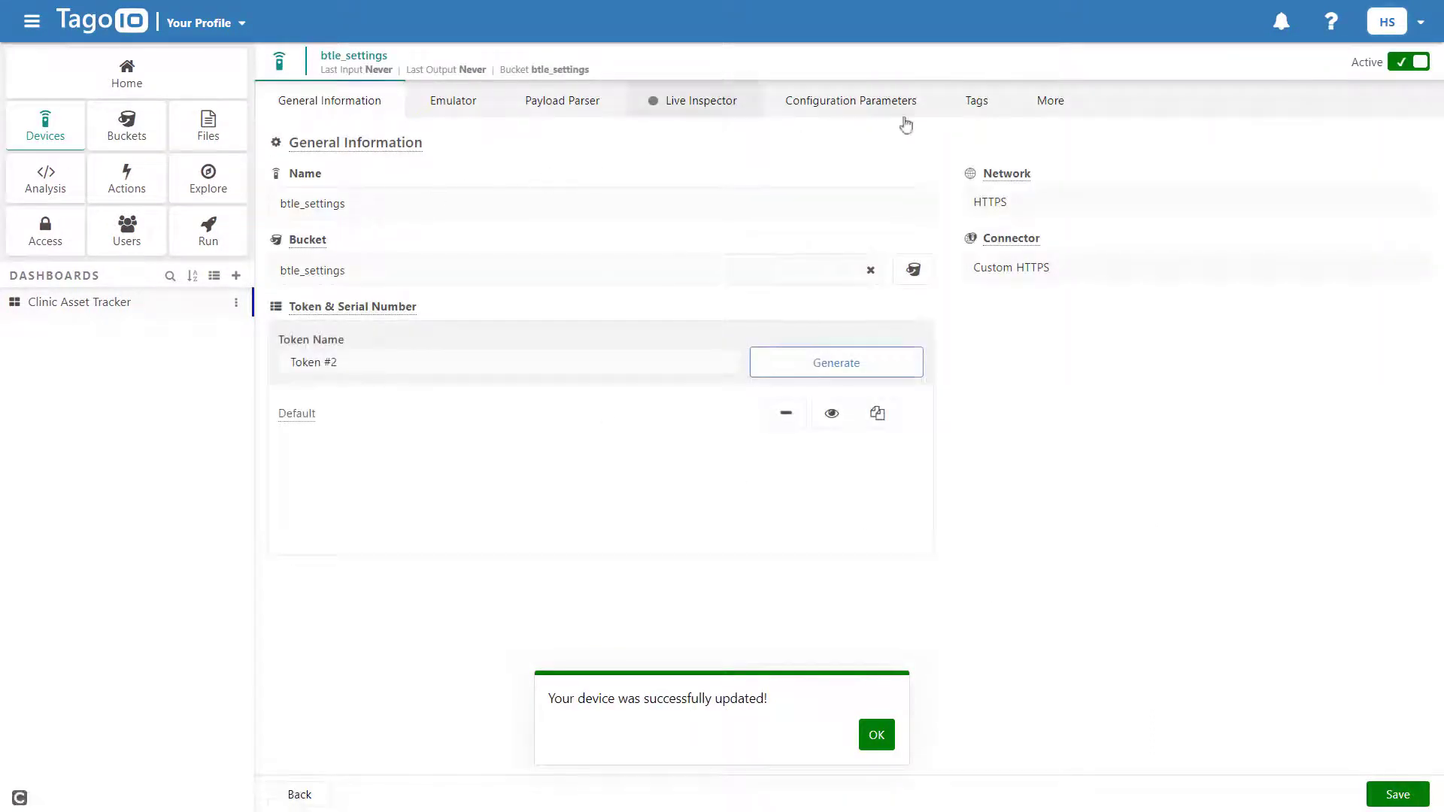
click(979, 104)
click(563, 233)
text(device_type)
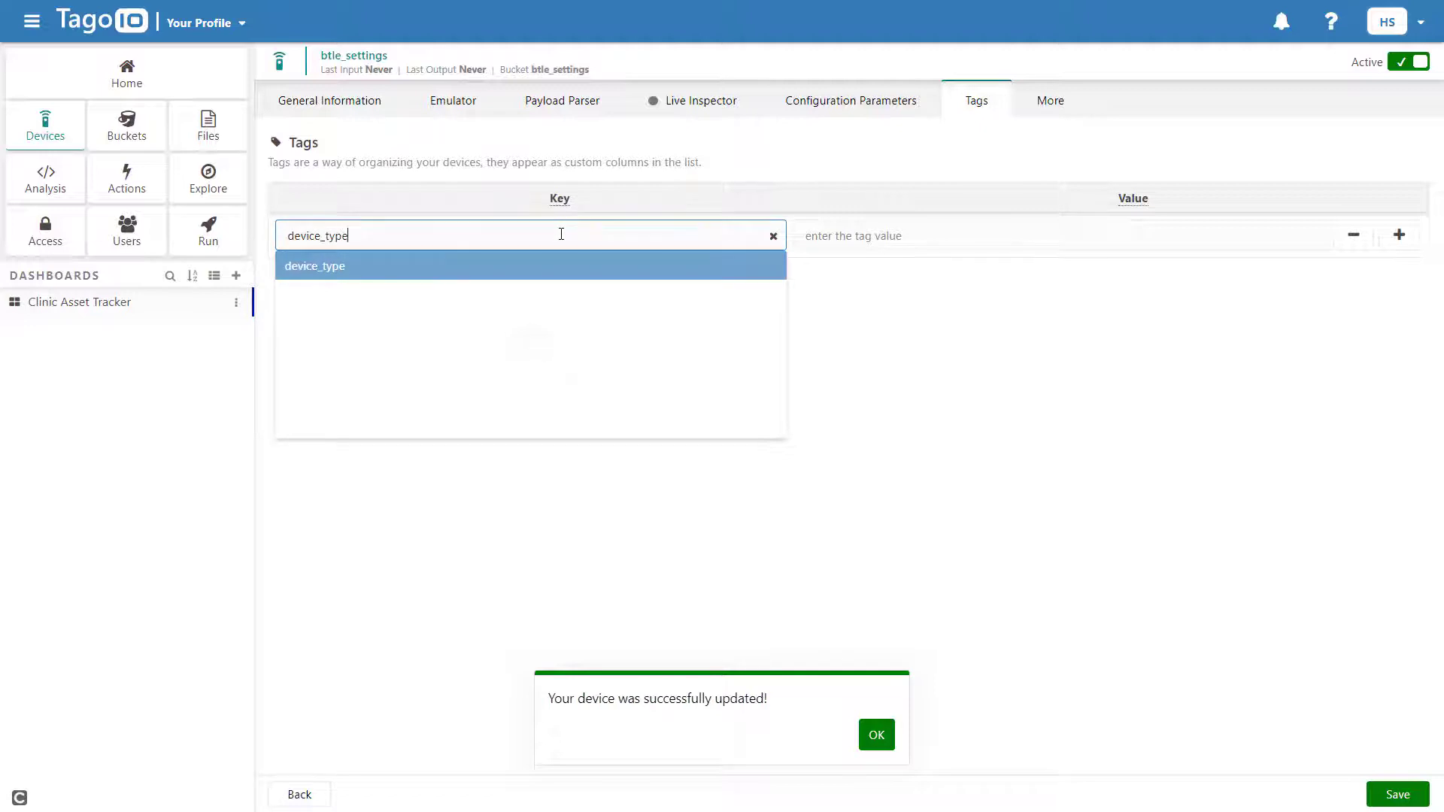
click(912, 233)
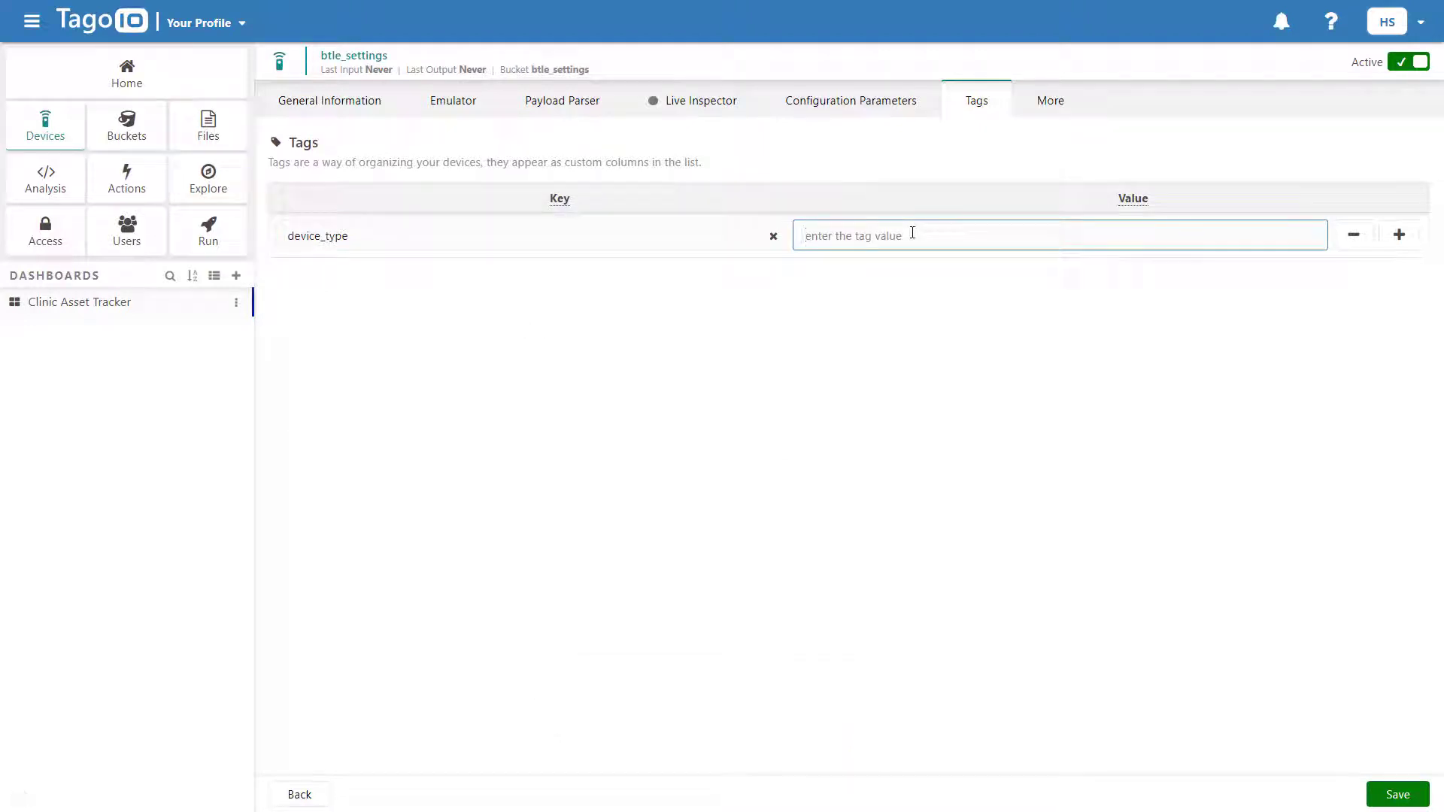
text(settings)
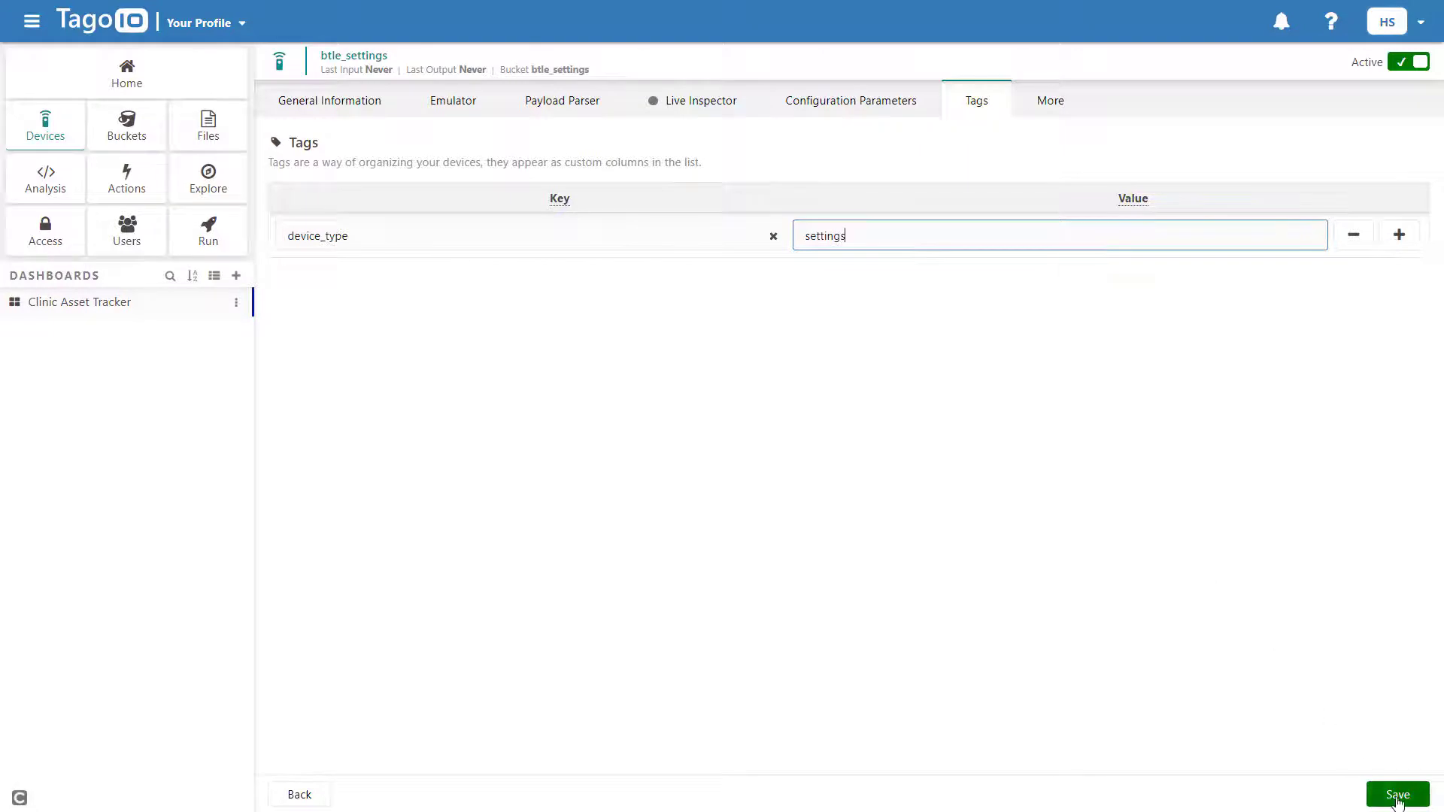
click(1398, 794)
Start an Image Marker widget on the Clinic Asset Tracker dashboard and title it Clinic.
click(155, 307)
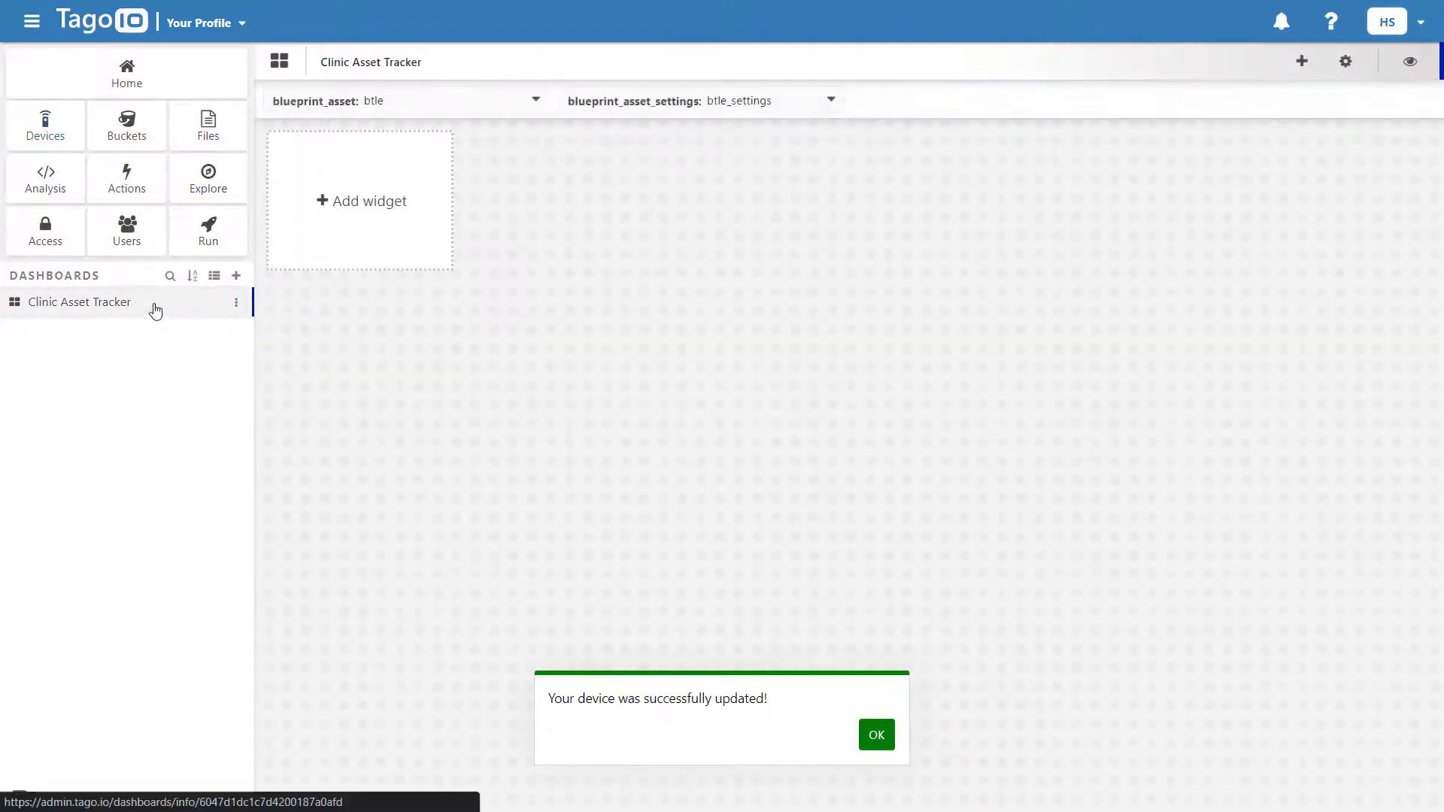
click(877, 736)
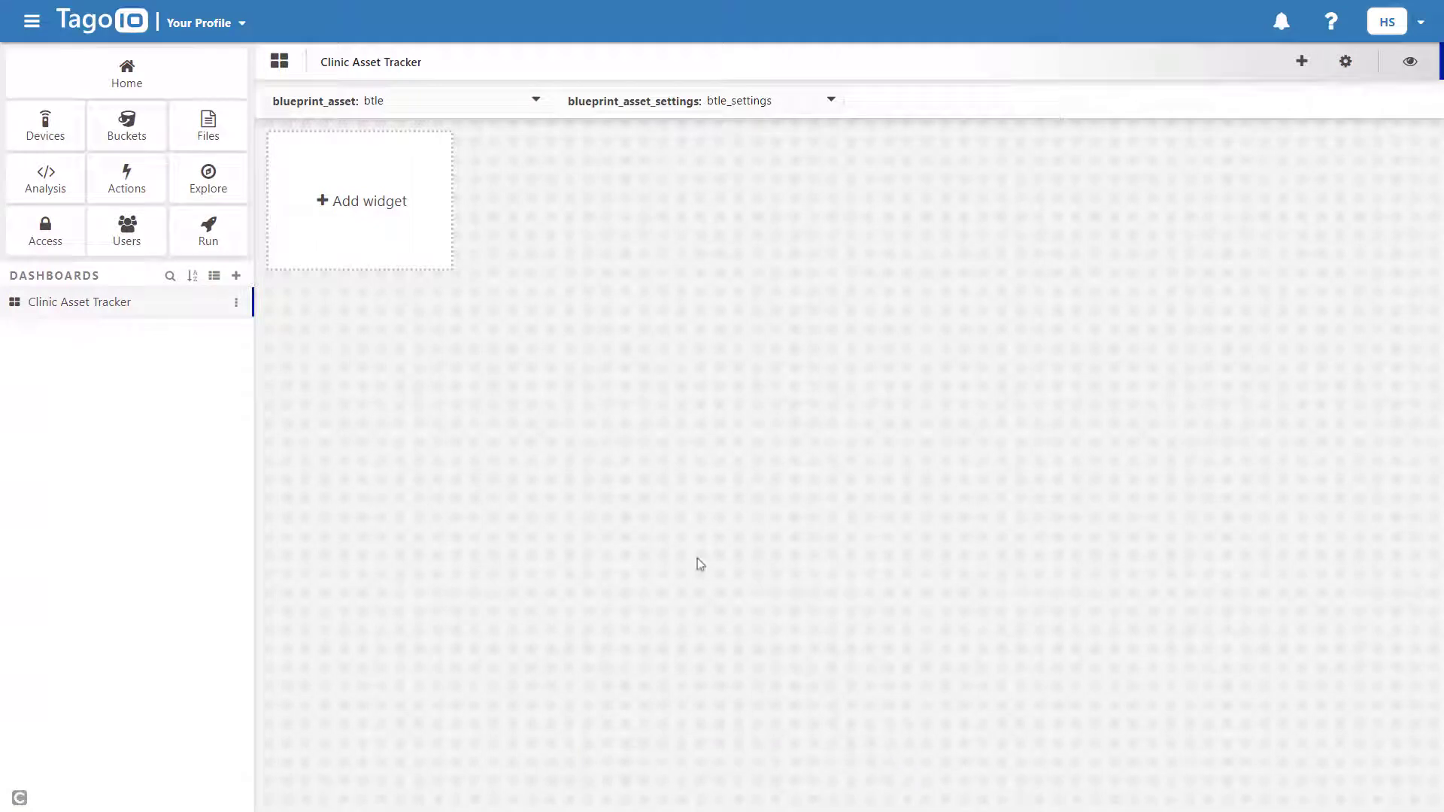
click(338, 220)
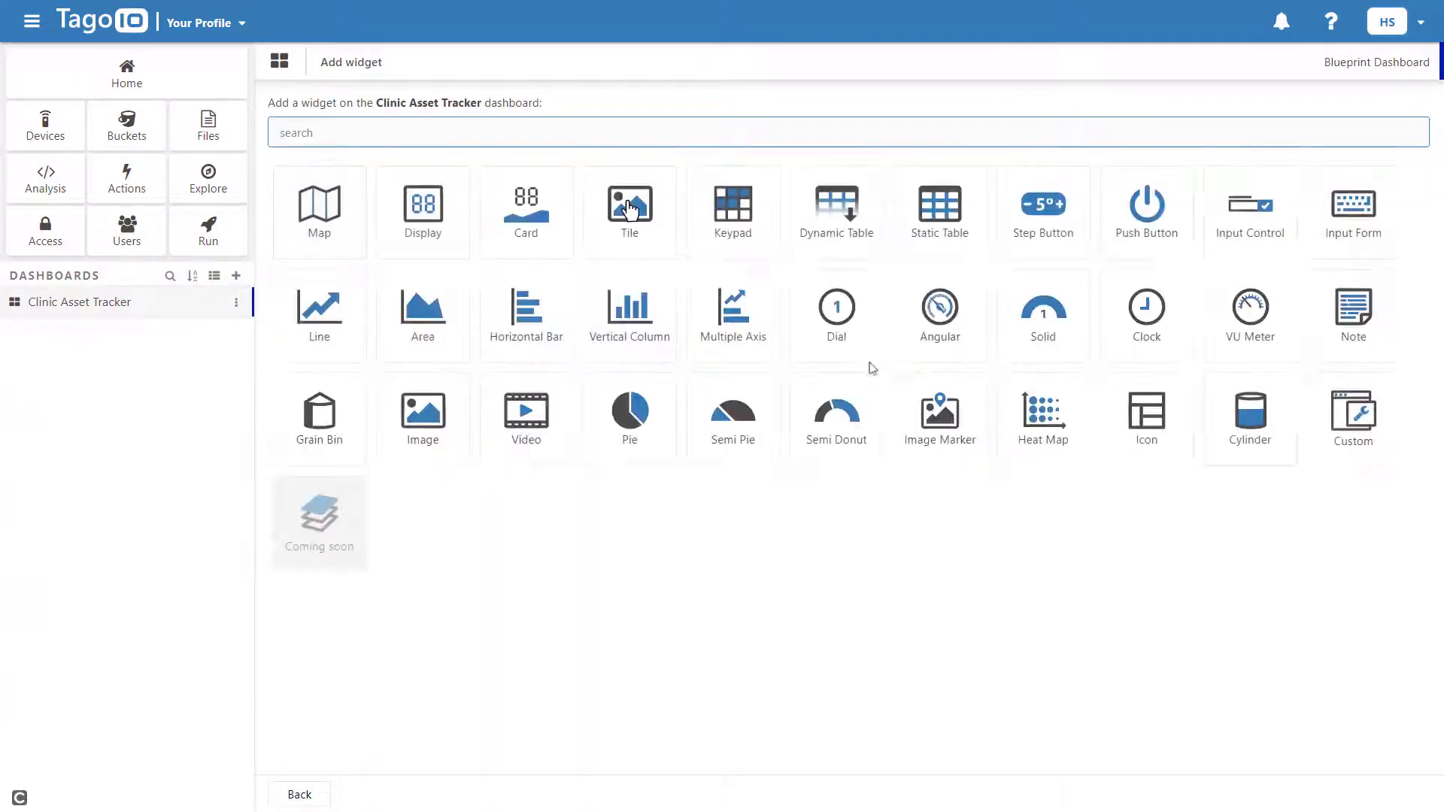
click(950, 390)
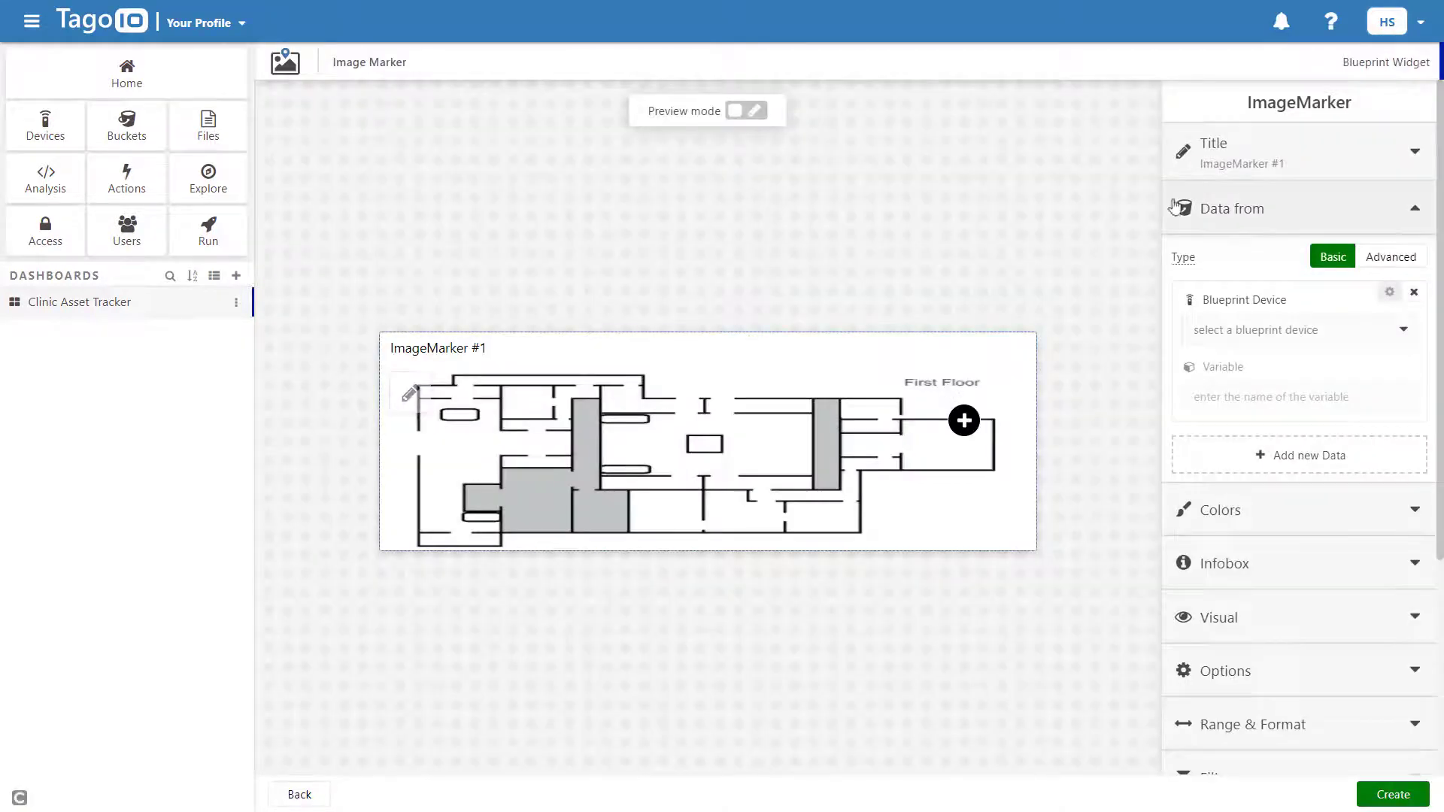
click(1216, 159)
key(ctrl+a)
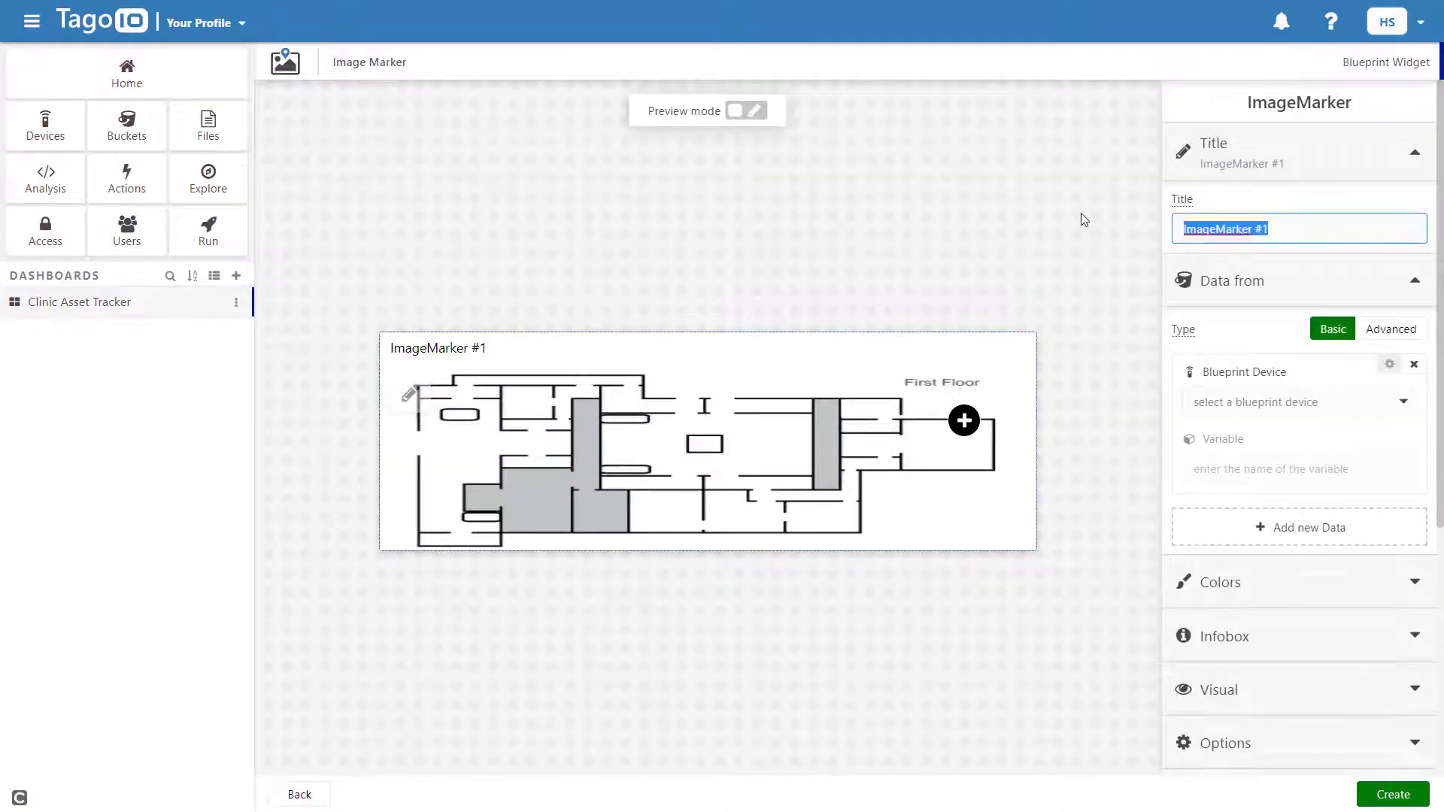
text(Clinic)
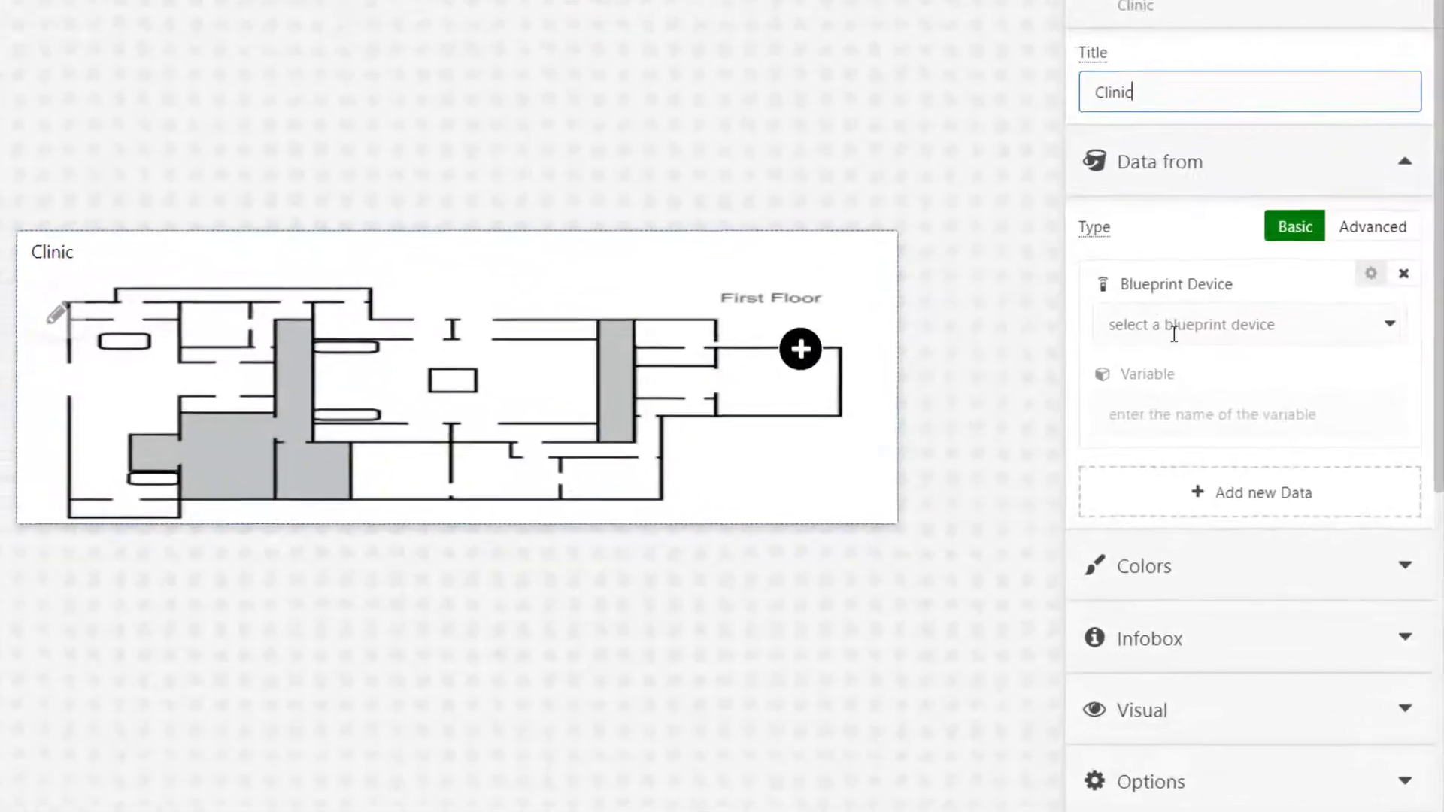
Set the widget's data source to the blueprint_asset blueprint device with the variable pin1.
click(1232, 393)
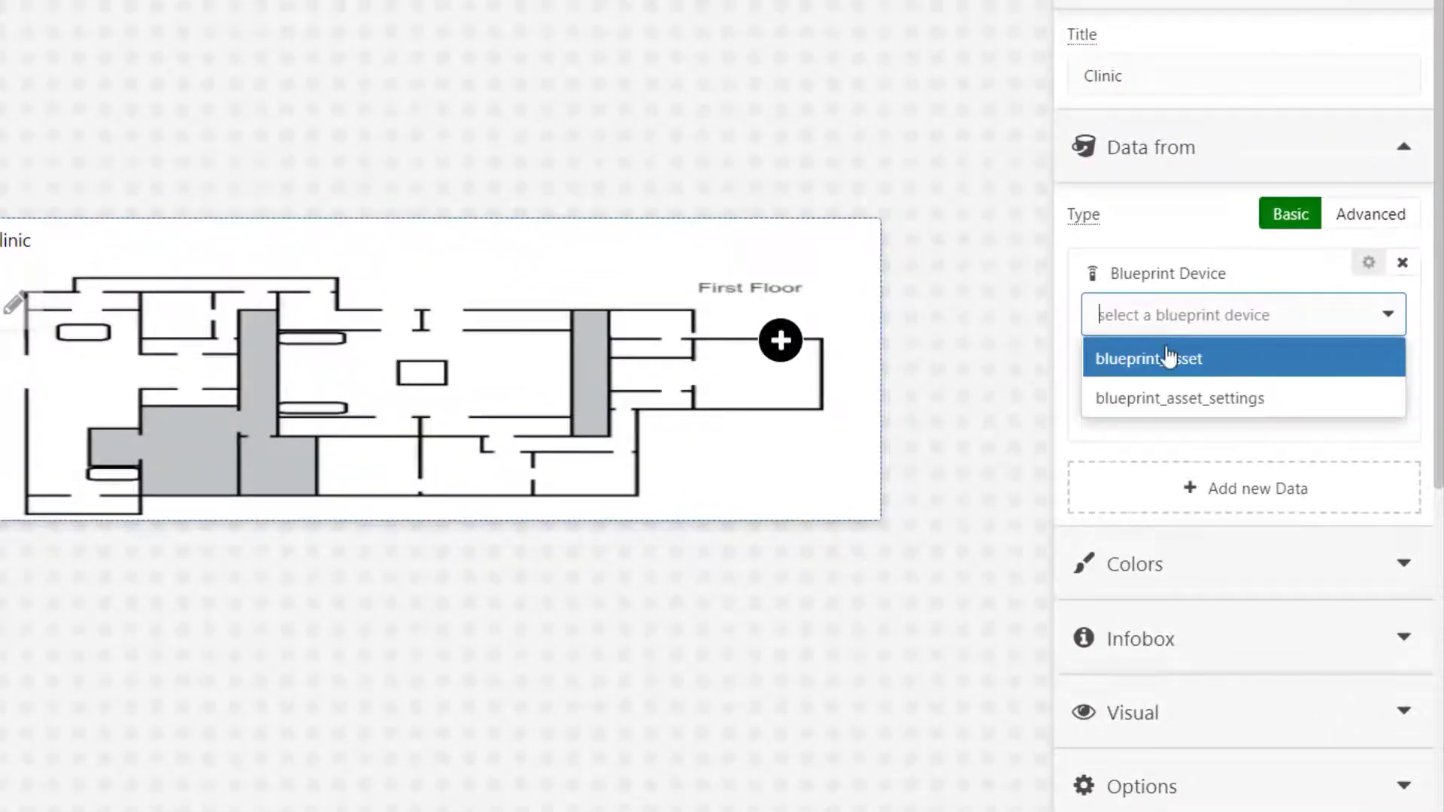
click(1170, 358)
click(1194, 397)
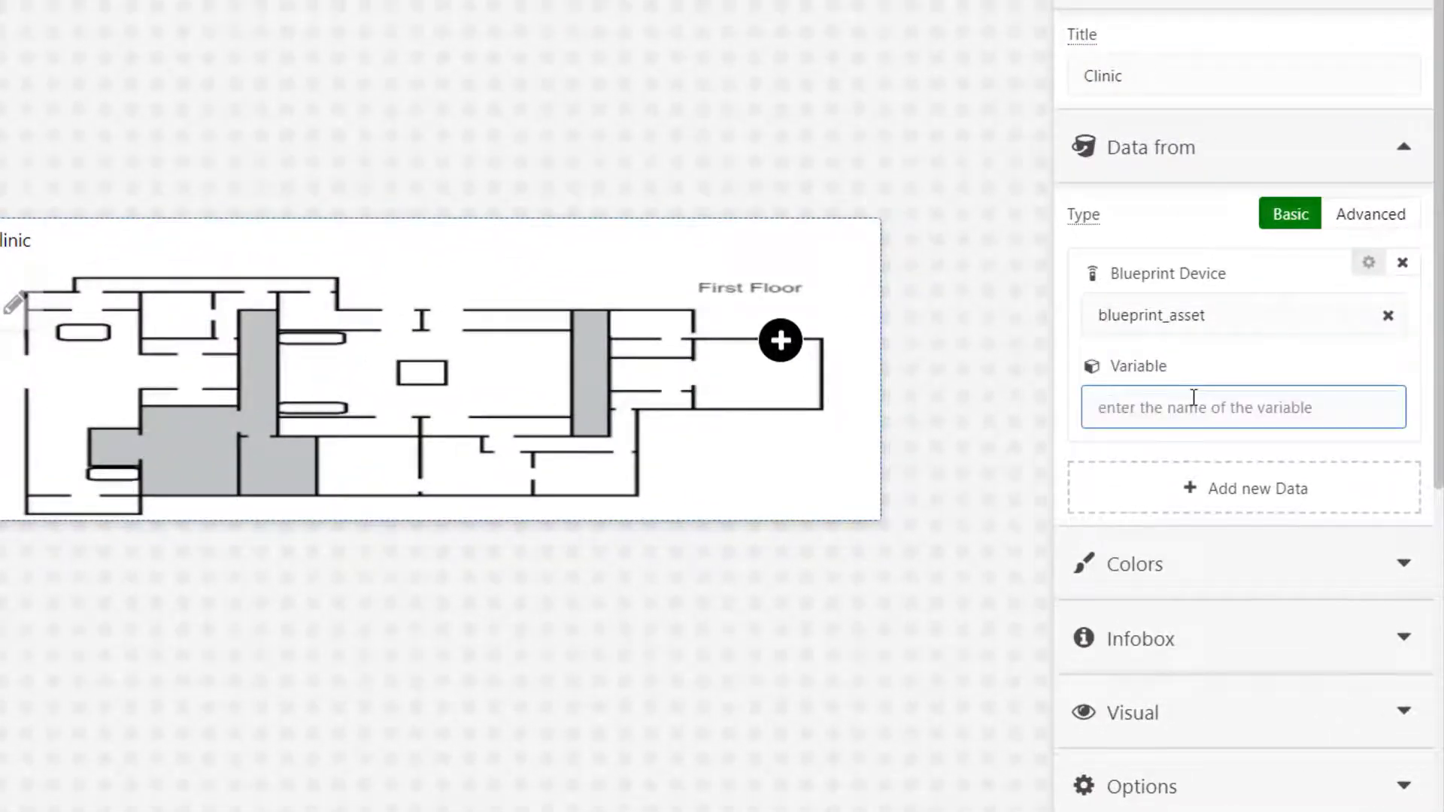
text(pin1)
Set the widget's maximum number of points to be displayed to 3.
scroll(1194, 397, down, 3)
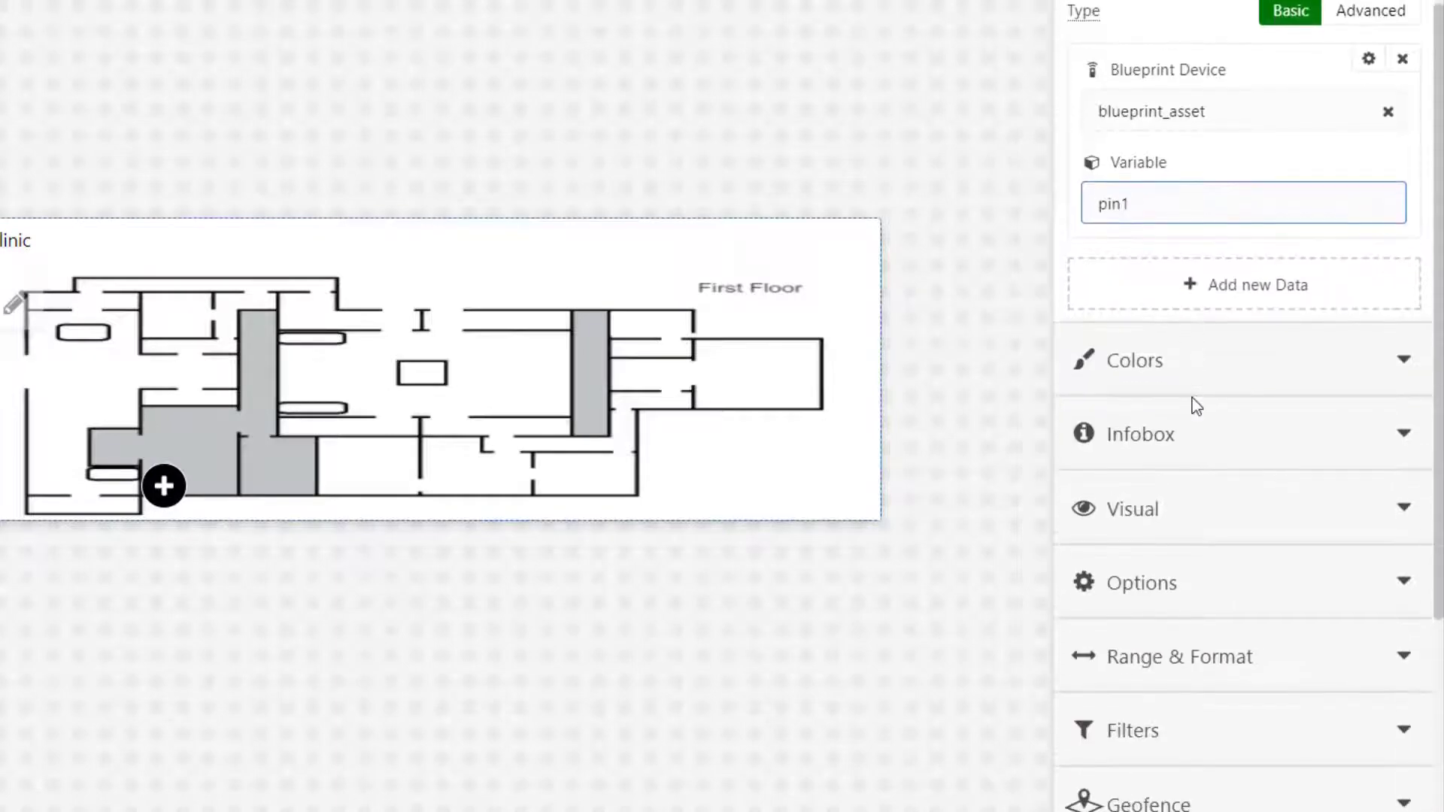
scroll(1190, 378, down, 4)
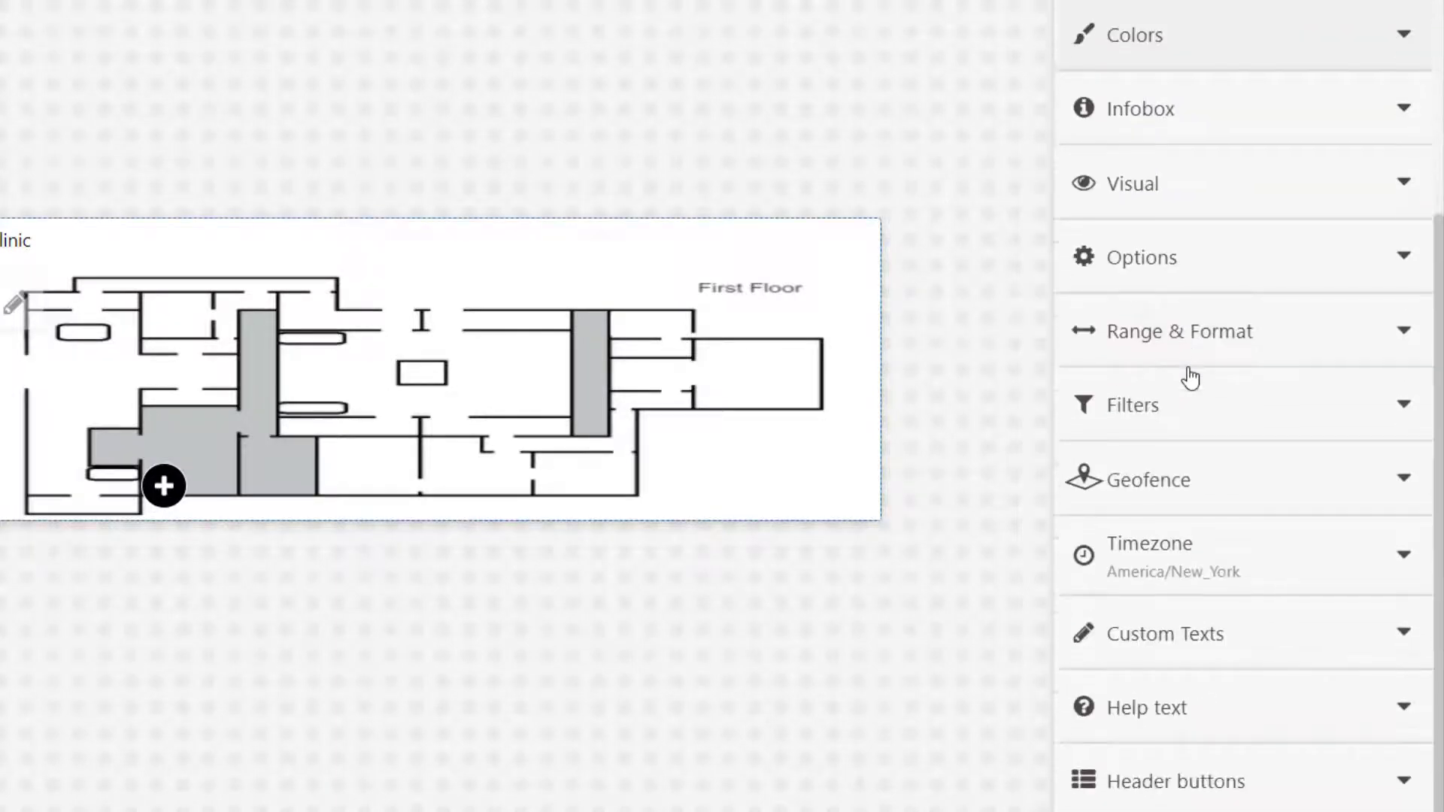
click(1186, 340)
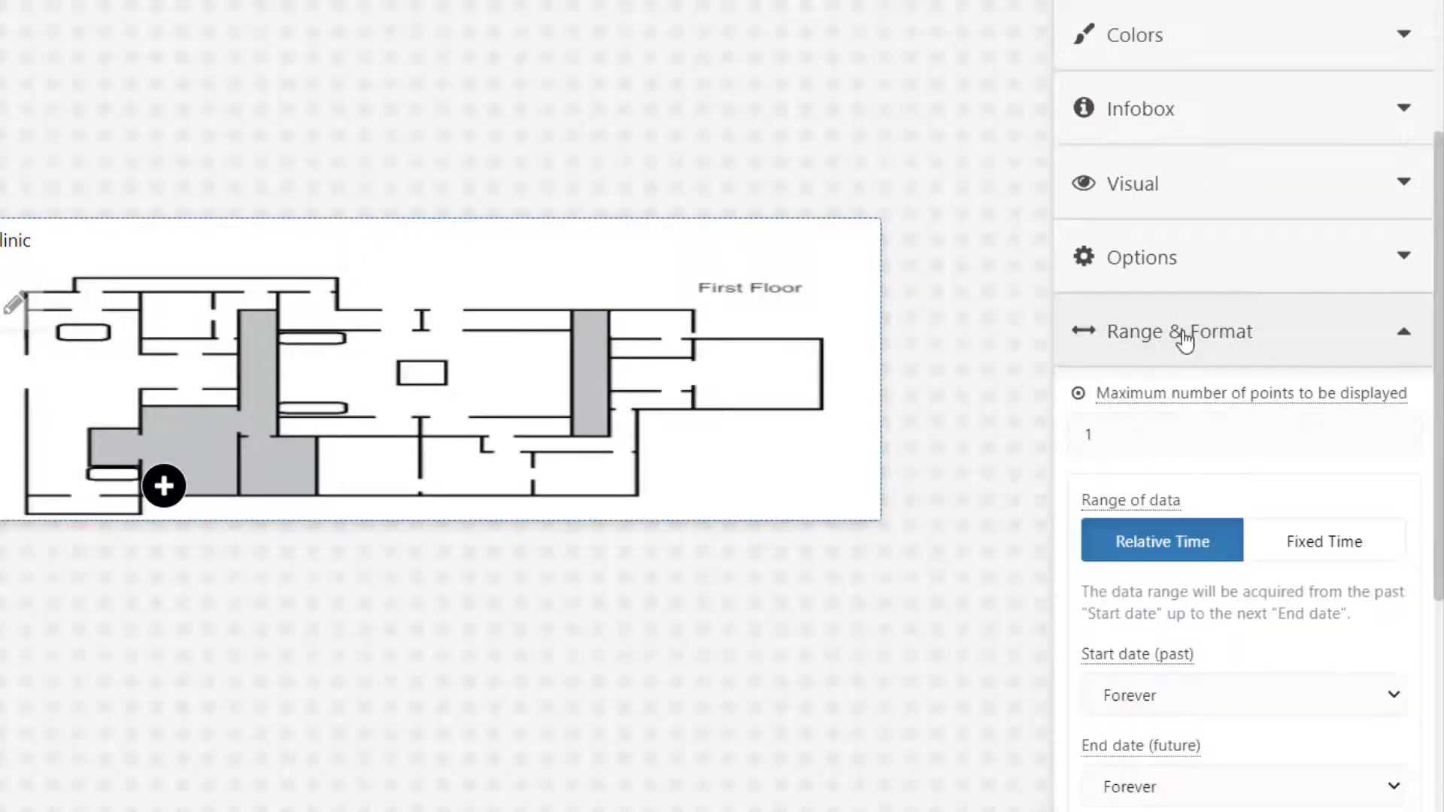
click(1171, 444)
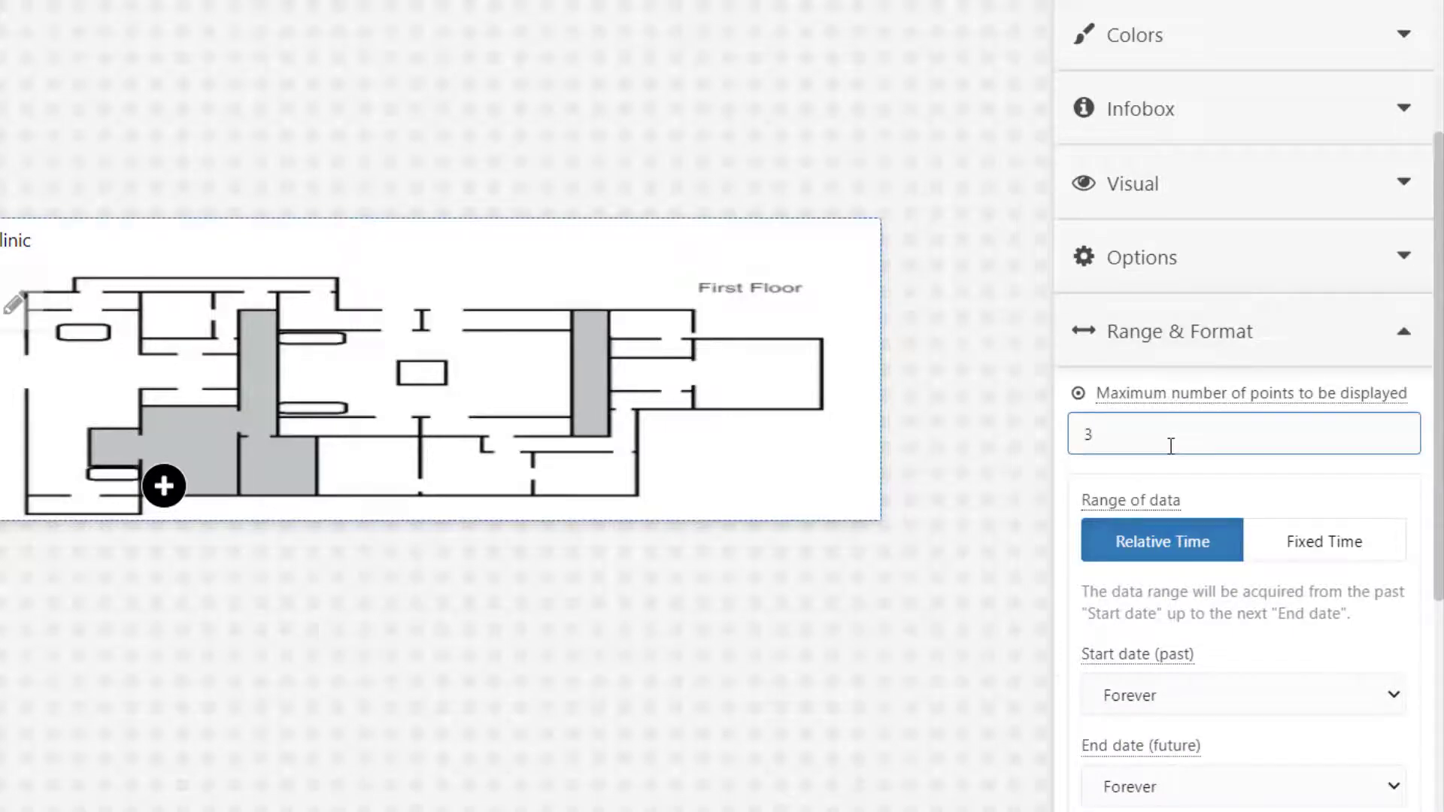
Allow users adding a new pin to select a pin icon, add an infobox image and add an infobox label.
scroll(1171, 446, down, 6)
scroll(1171, 451, down, 1)
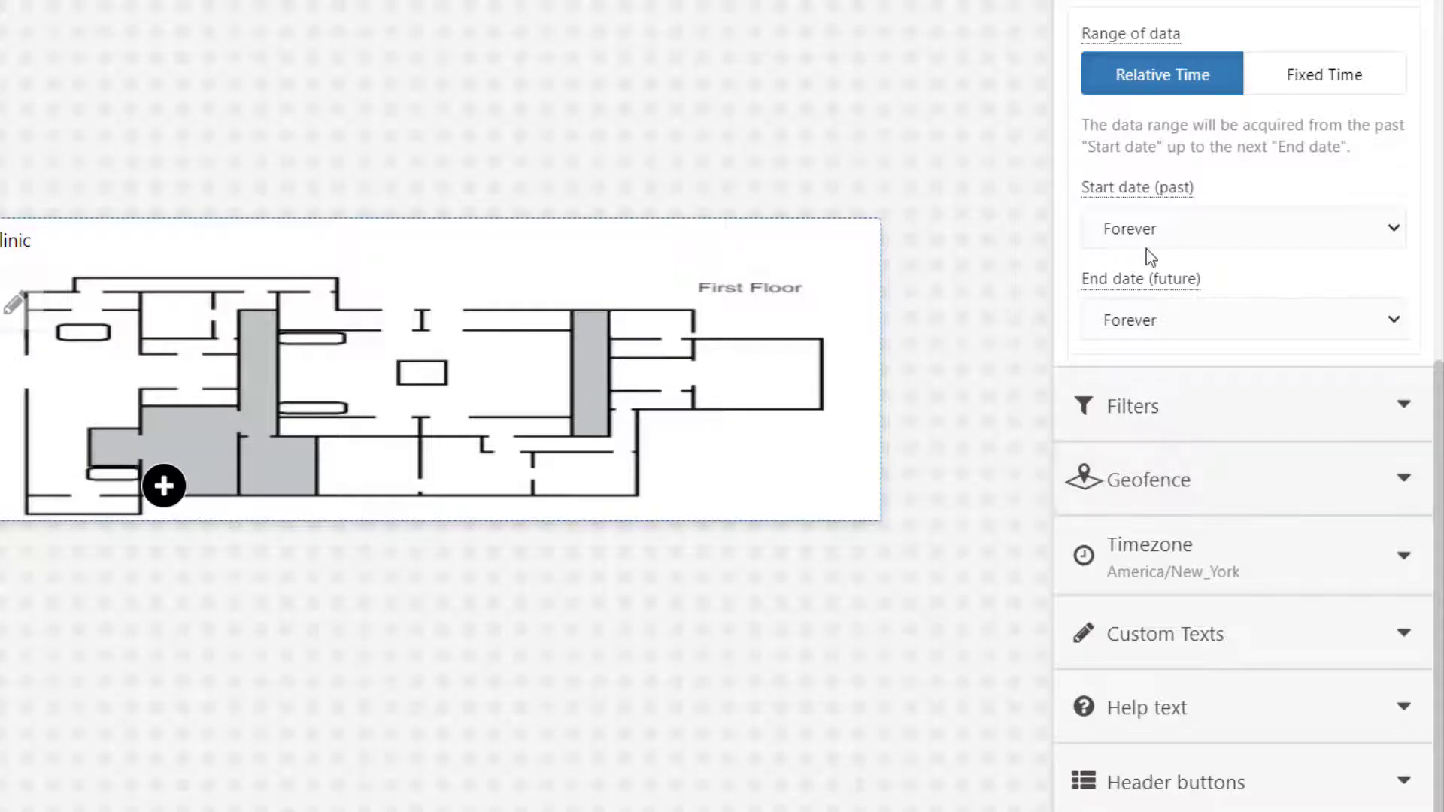
scroll(1146, 249, up, 4)
click(1145, 89)
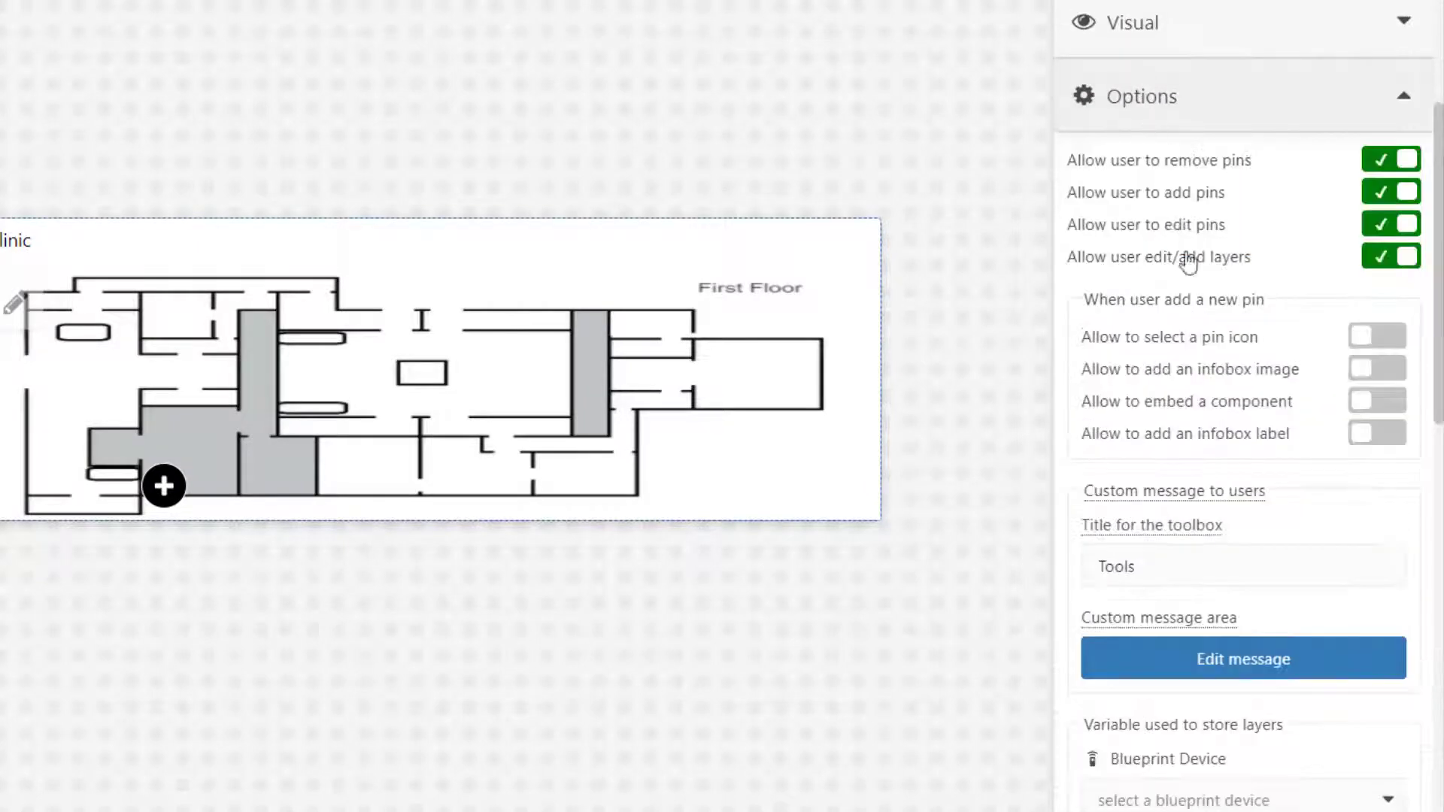
scroll(1211, 358, down, 1)
click(1367, 233)
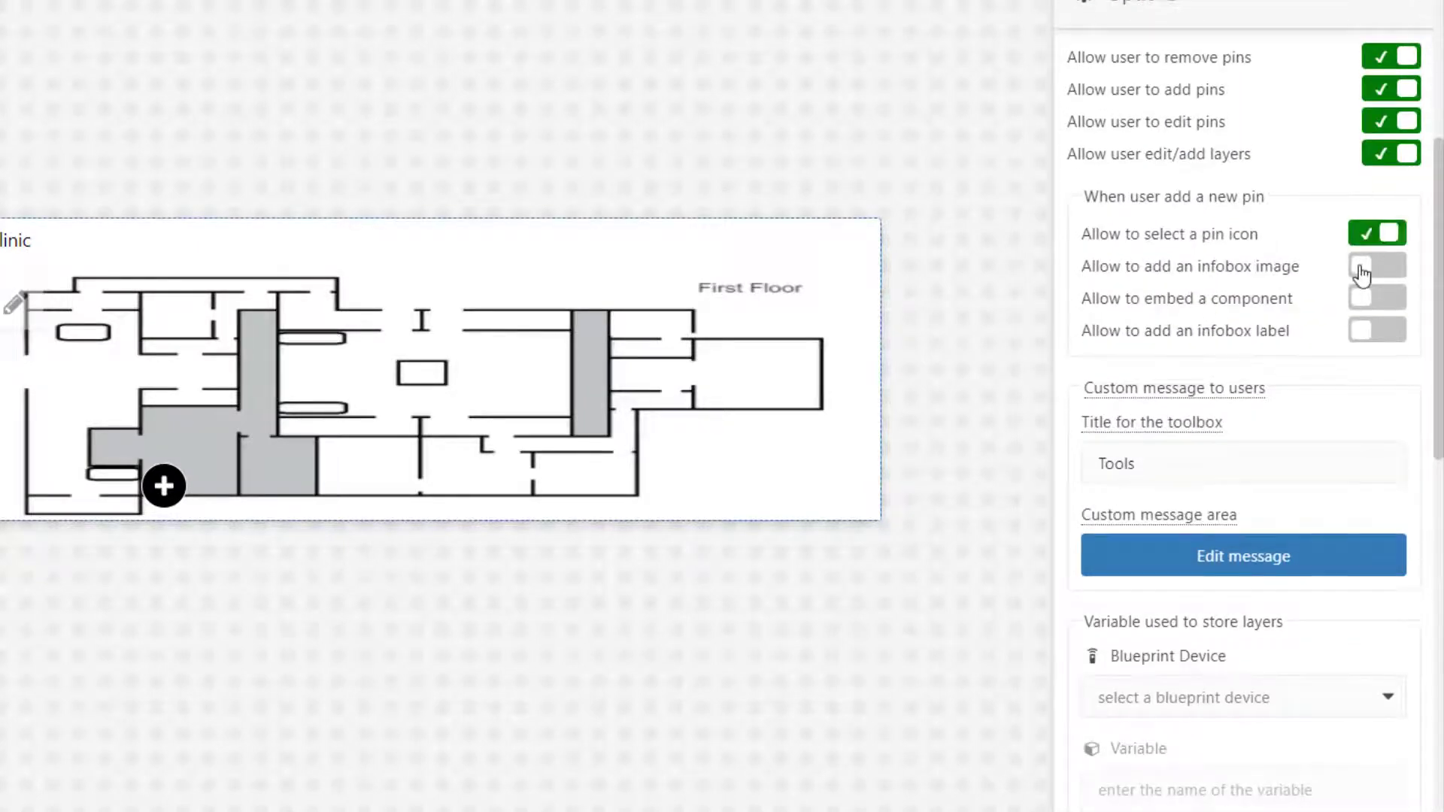
click(1361, 266)
click(1373, 331)
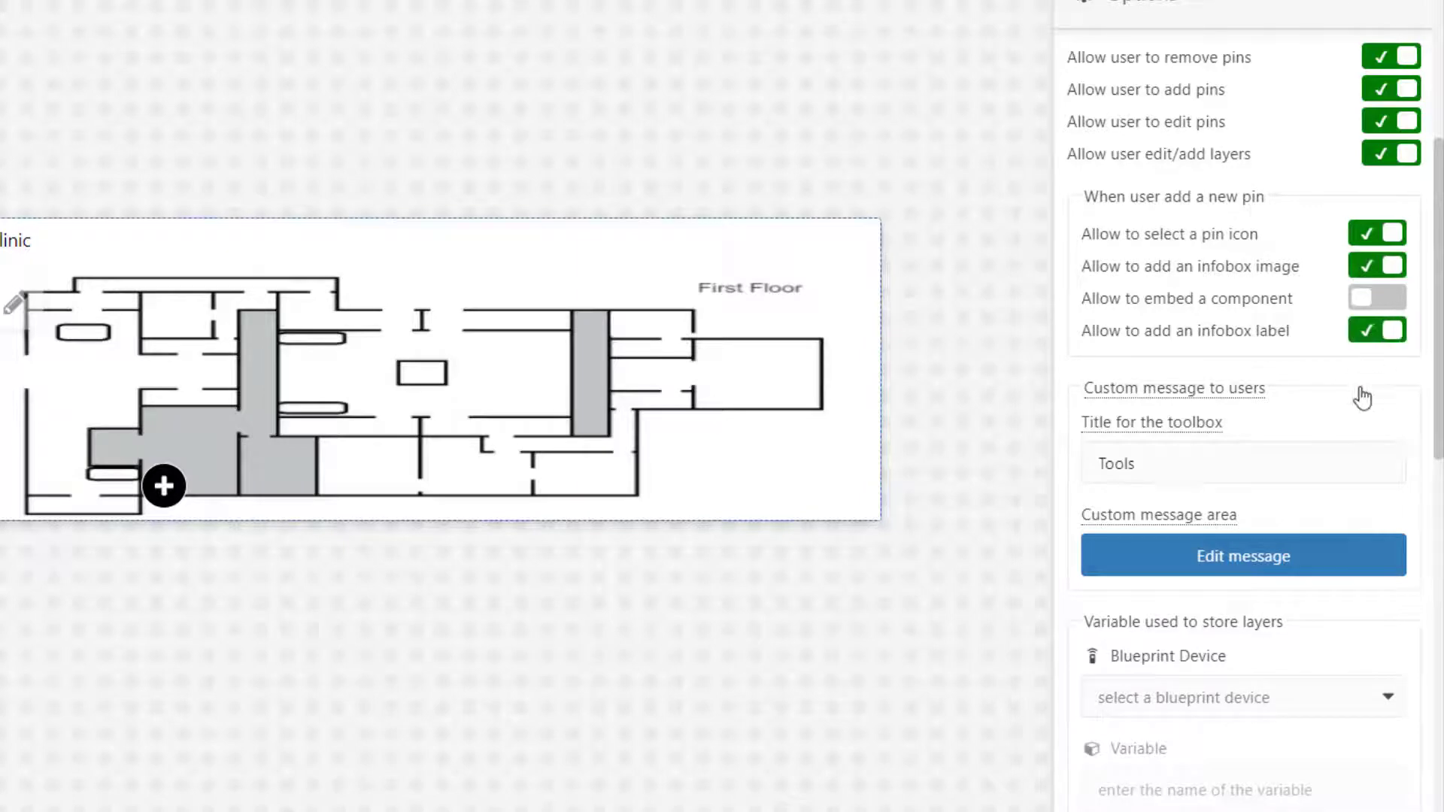
Store the widget's layers in the variable layers of the blueprint_asset_settings blueprint device.
scroll(1351, 430, down, 3)
click(1232, 423)
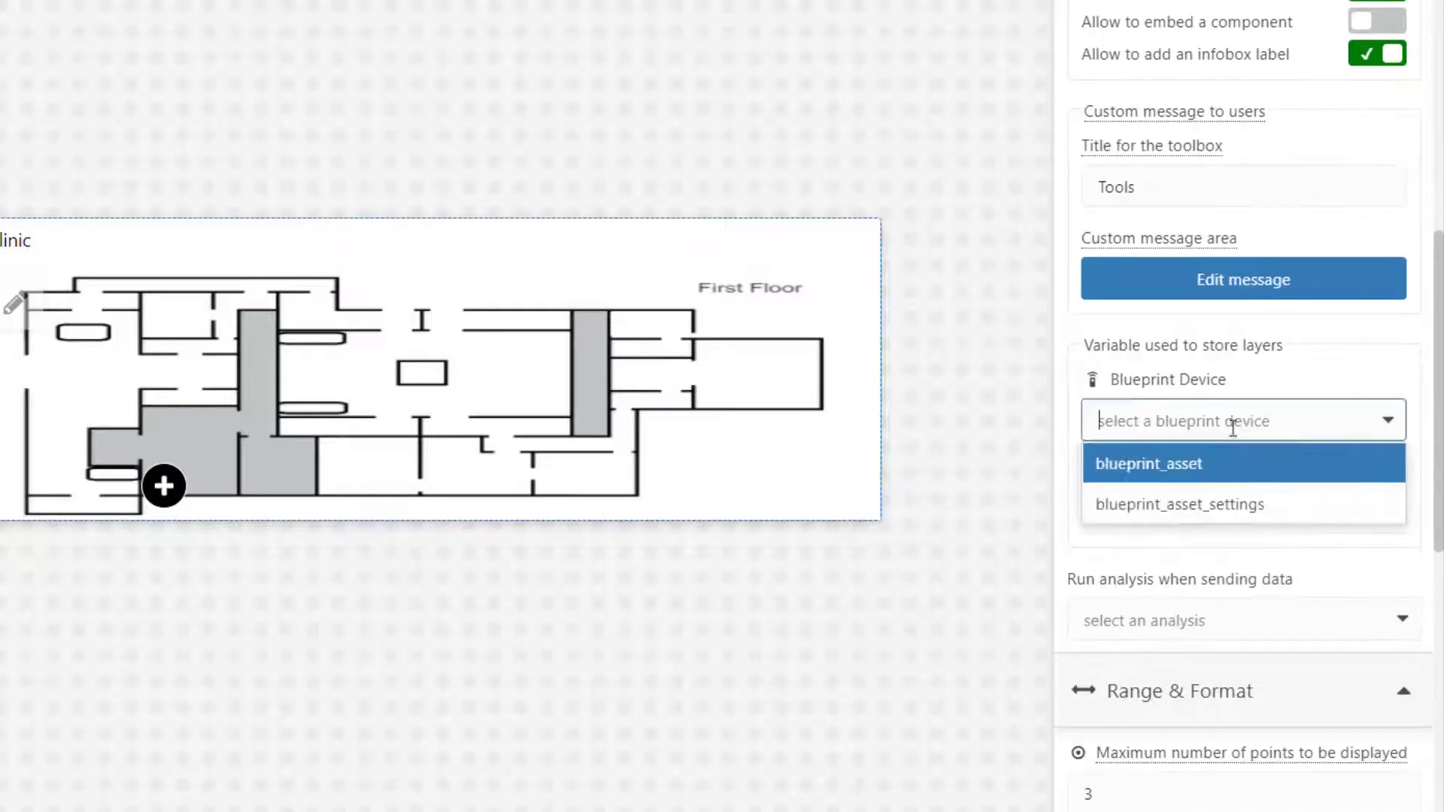
click(1197, 509)
click(1182, 521)
text(layers)
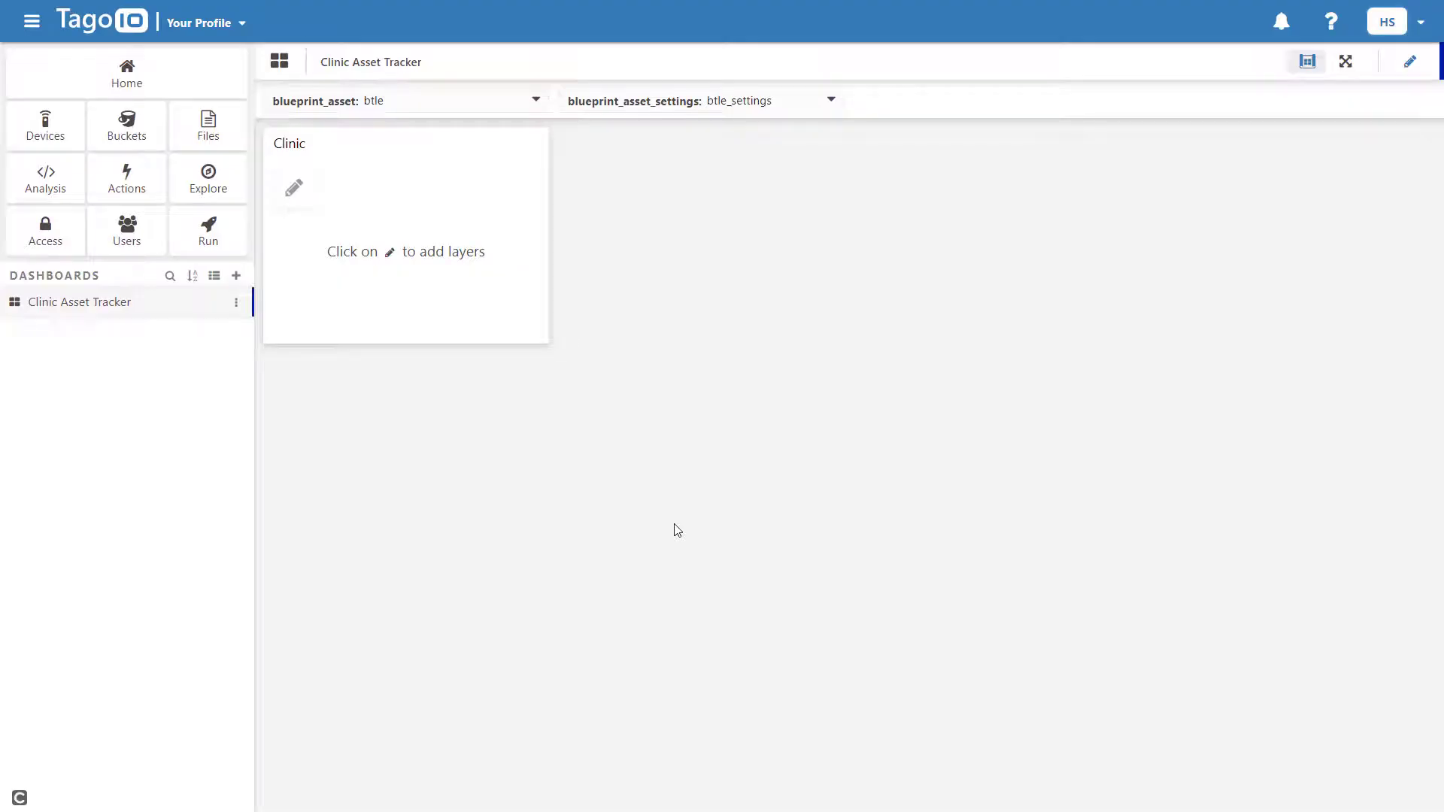
Open the btle device's emulator and change the JSON payload's variable name to pin1.
click(34, 134)
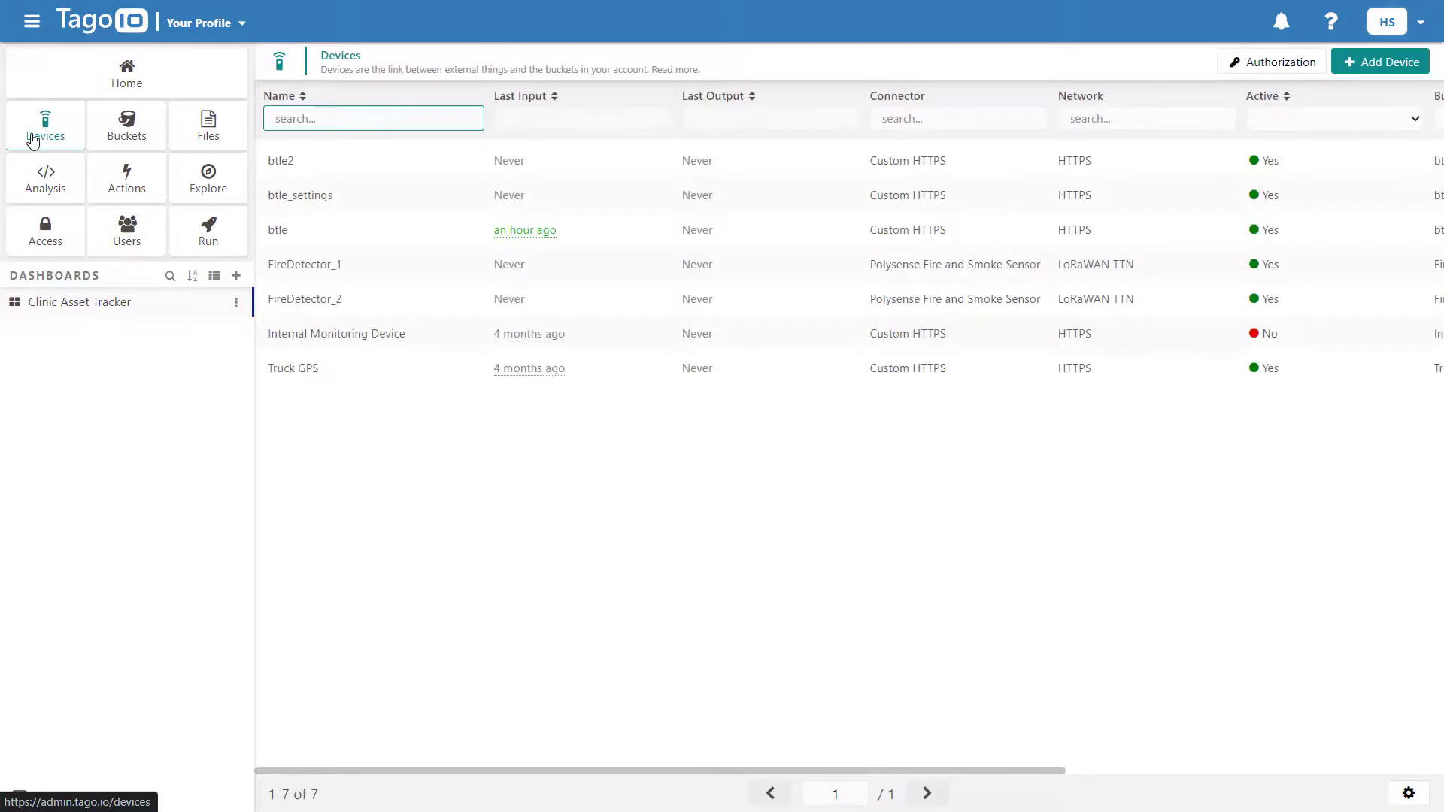
click(389, 239)
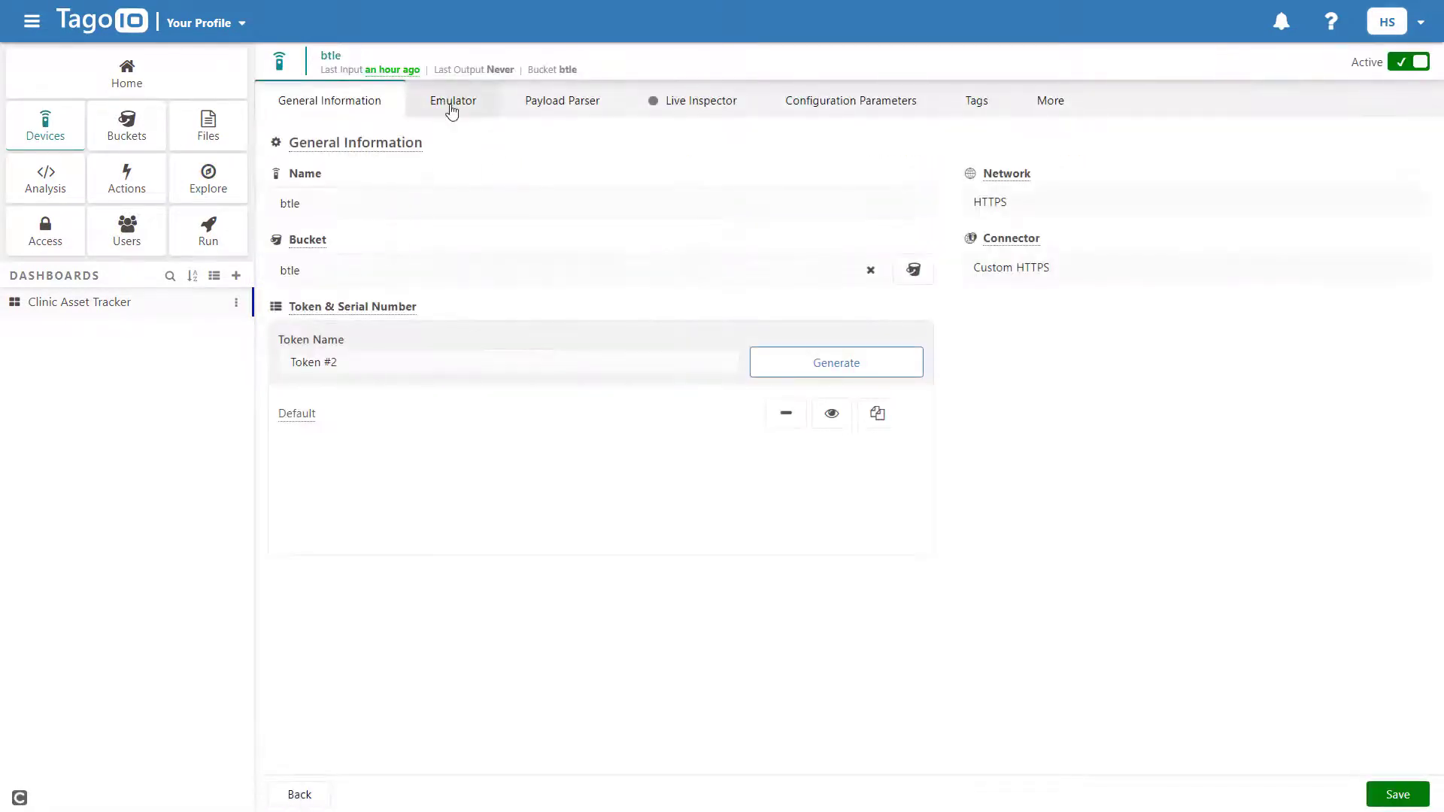
click(452, 105)
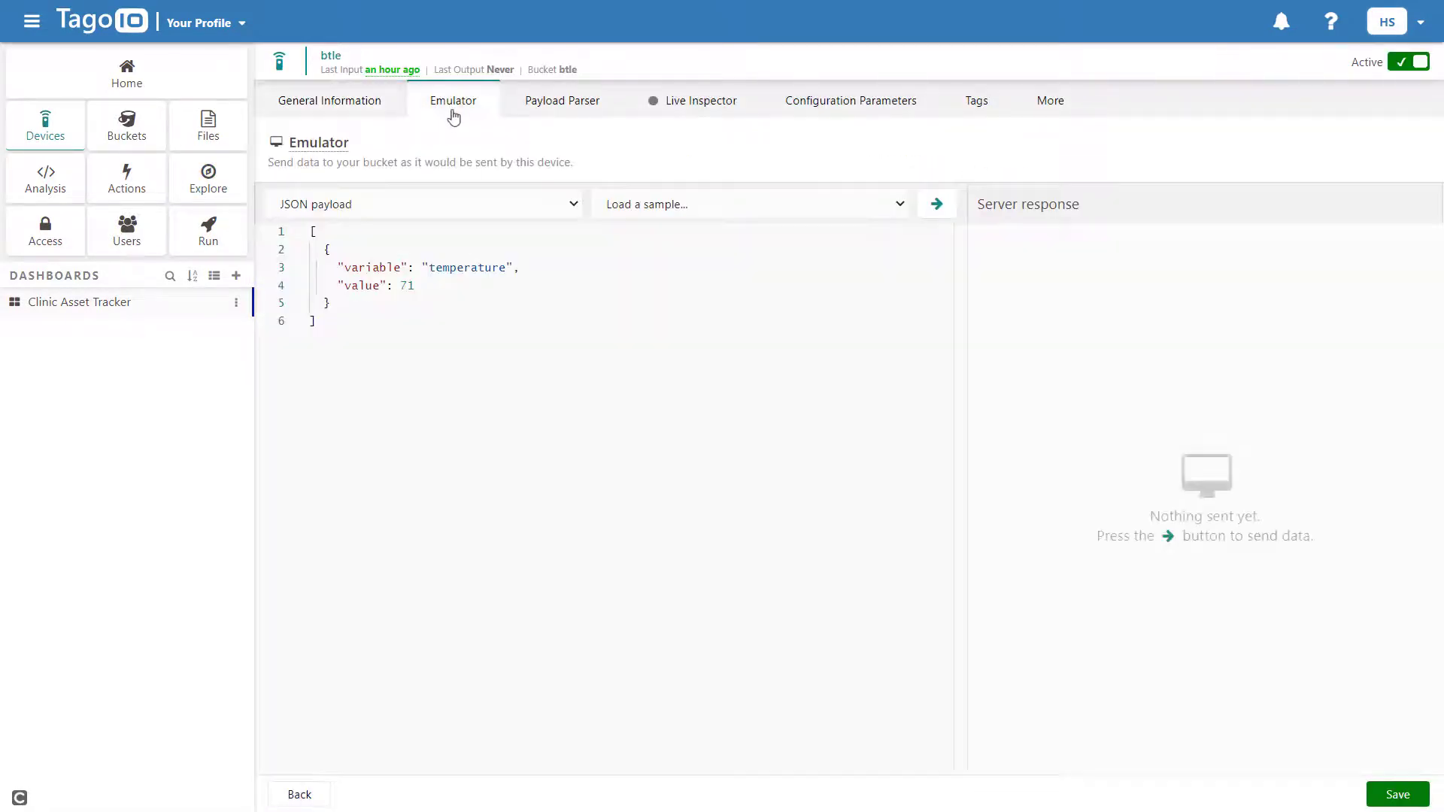
click(507, 267)
key(BackSpace)
key(BackSpace)
key(BackSpace)
key(BackSpace)
key(BackSpace)
key(BackSpace)
key(BackSpace)
key(BackSpace)
key(BackSpace)
key(BackSpace)
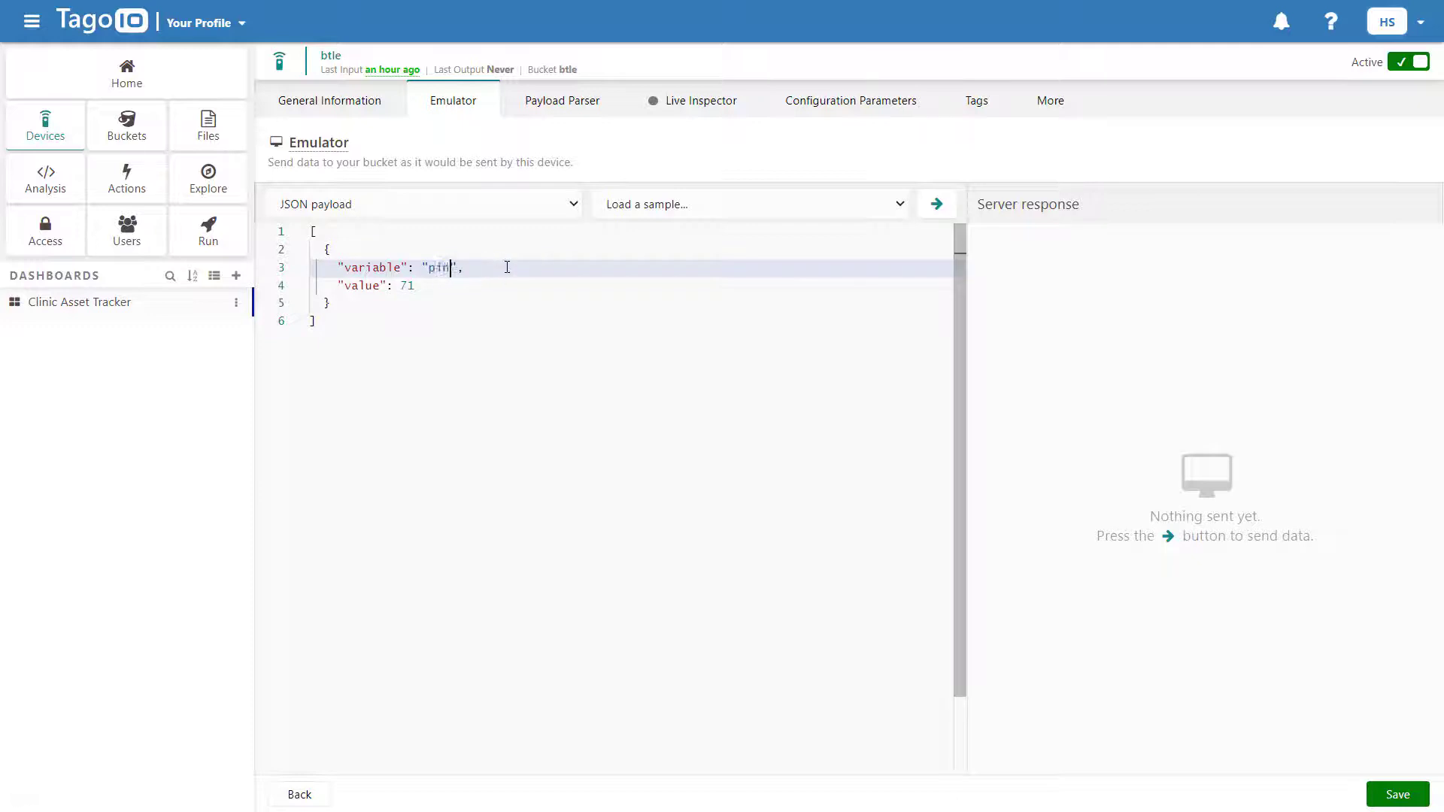
Add metadata with x 0.5, y 0.9 and color cyan to the pin1 payload, and send it to the device's bucket.
click(422, 286)
text(m)
key(BackSpace)
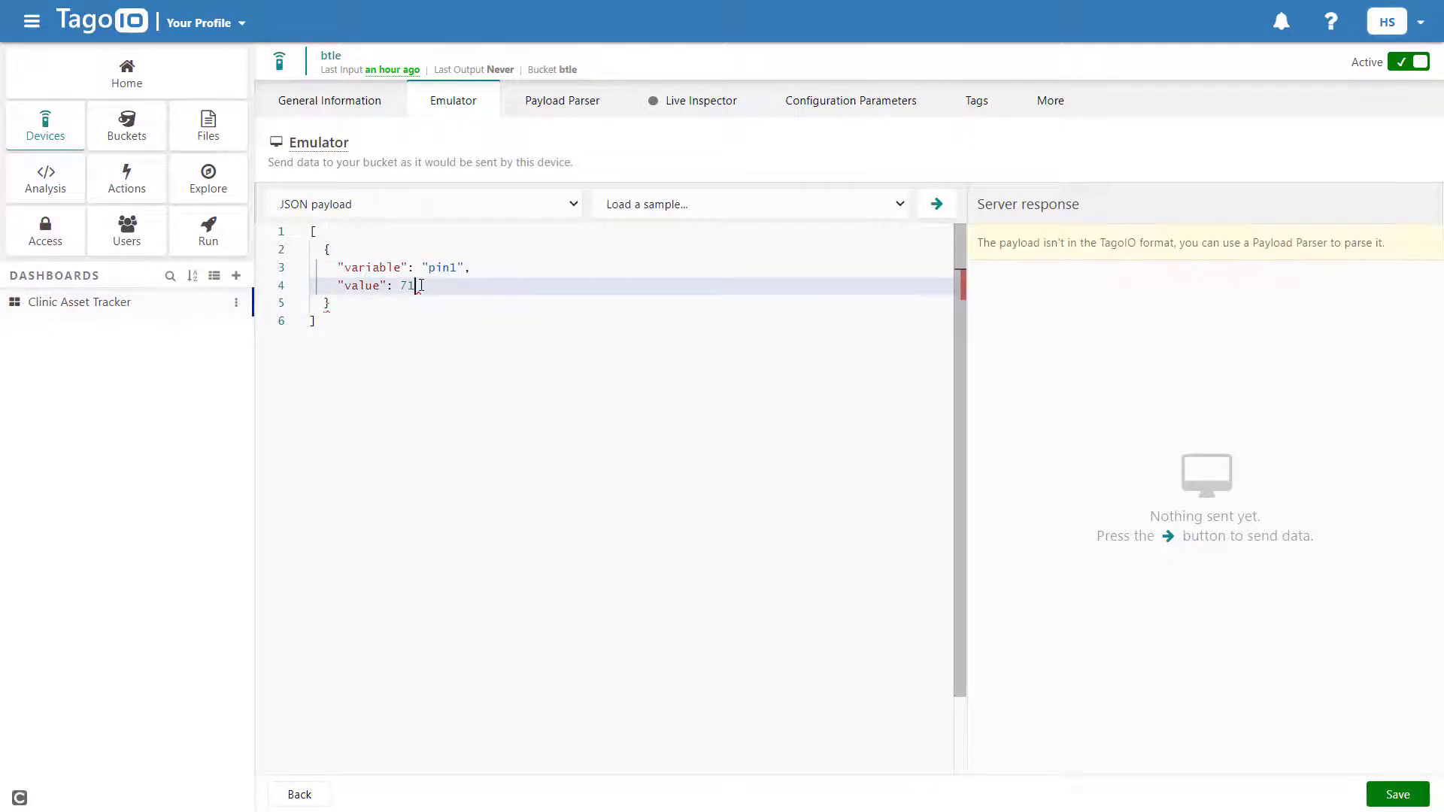
text(,)
key(Return)
text("metadata": {   "x": 0.5,   "y": 0.9,   "color": "cyan" })
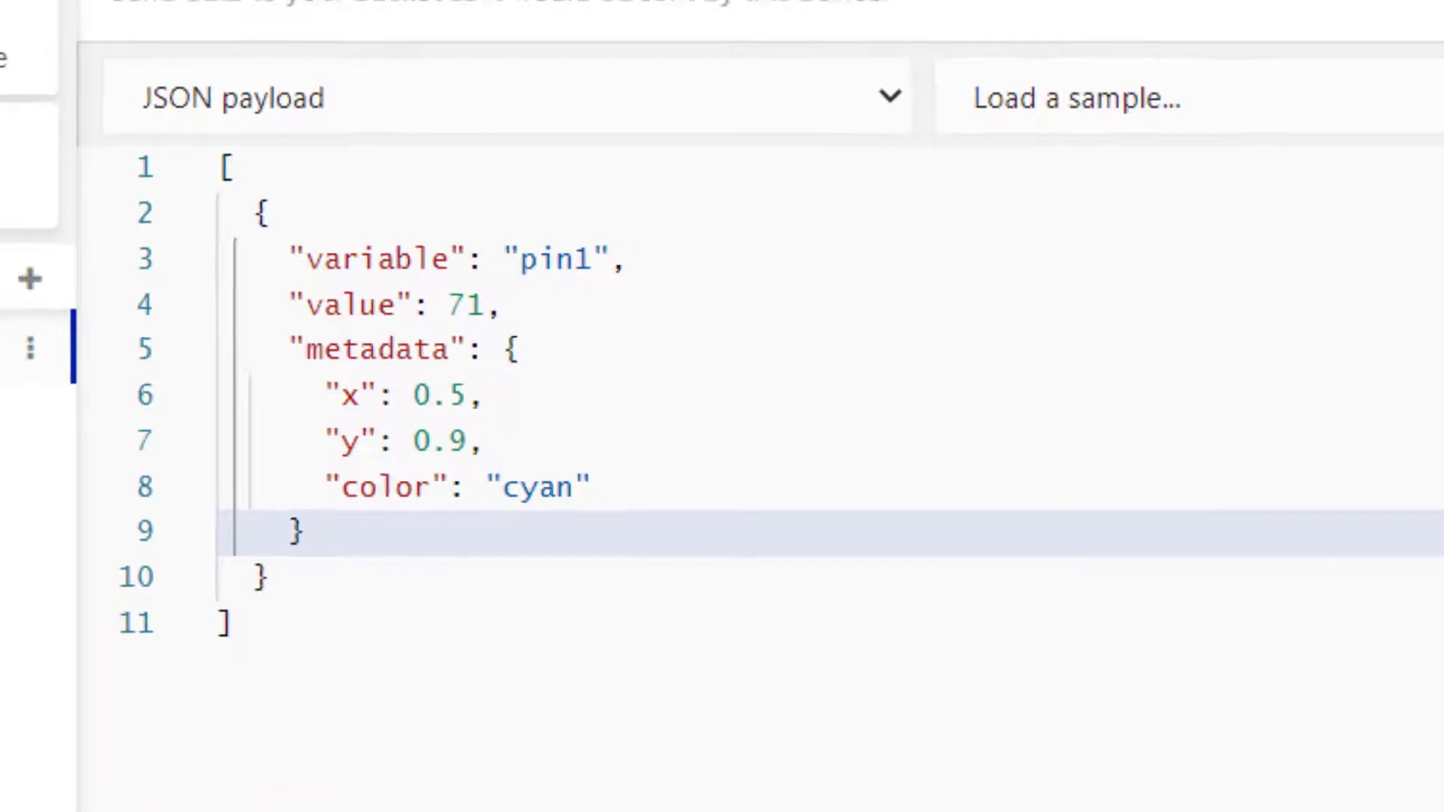
click(268, 588)
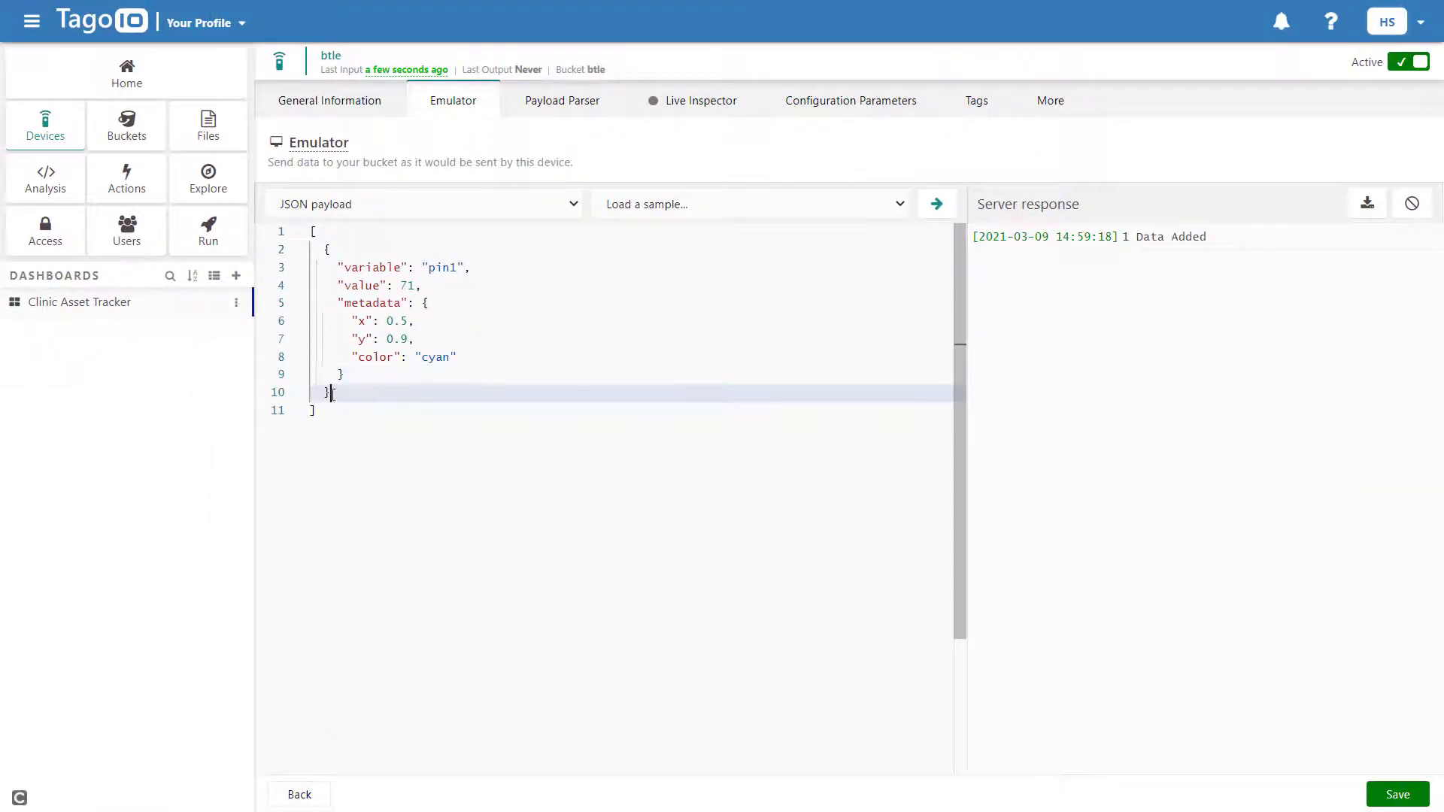
drag(332, 394, 326, 252)
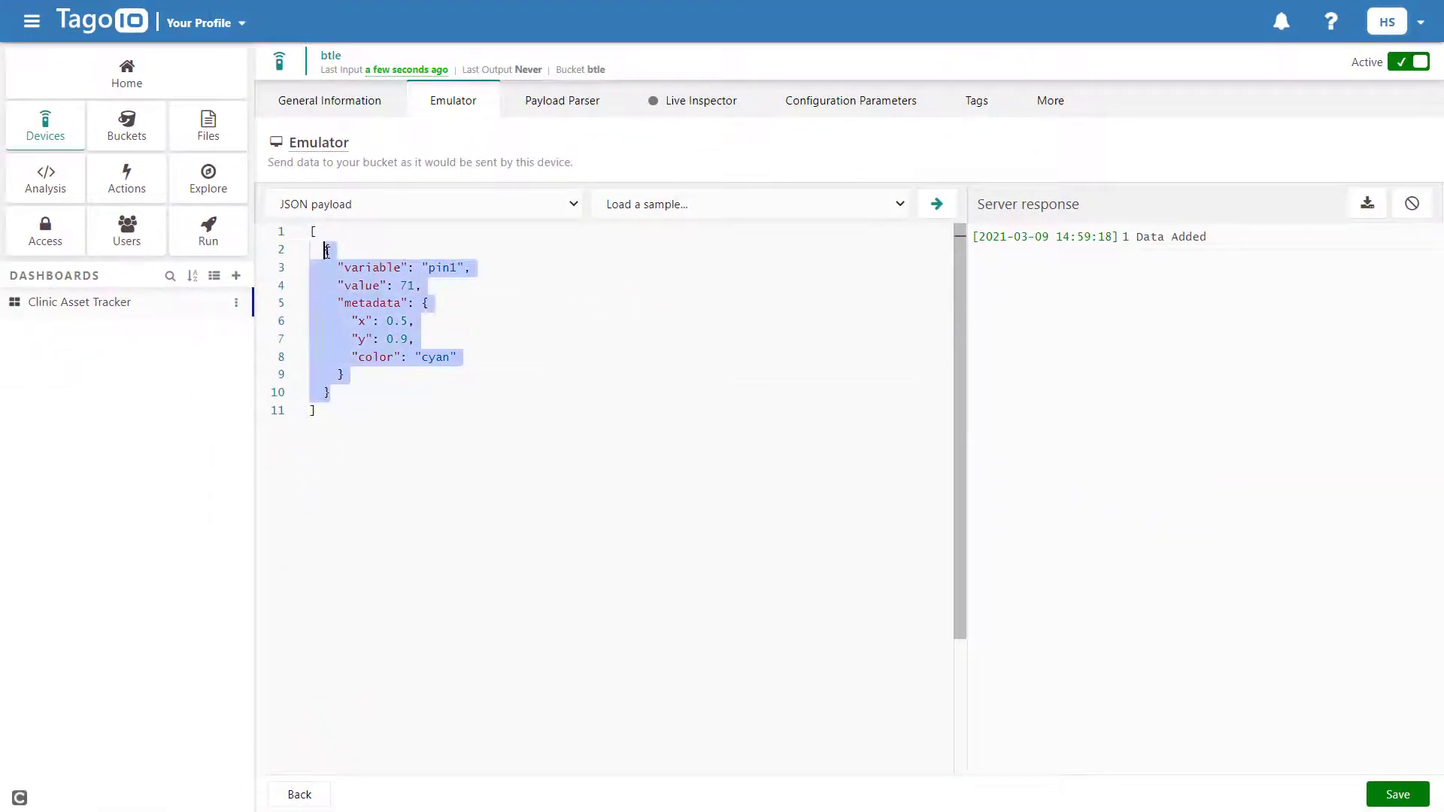
In the Clinic widget on the Clinic Asset Tracker dashboard, name the first layer floor 1 and upload the floor plan as its background.
click(83, 310)
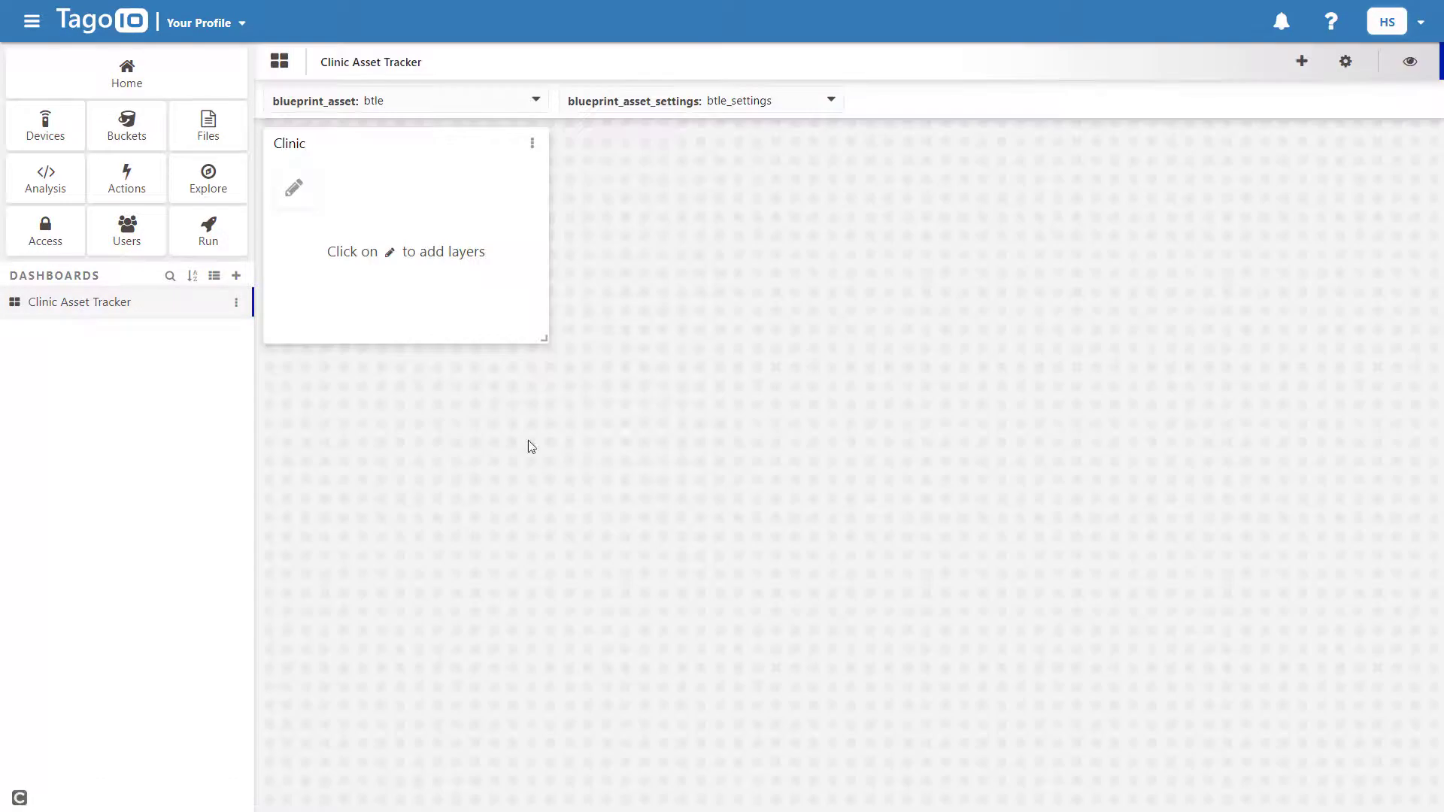
click(295, 190)
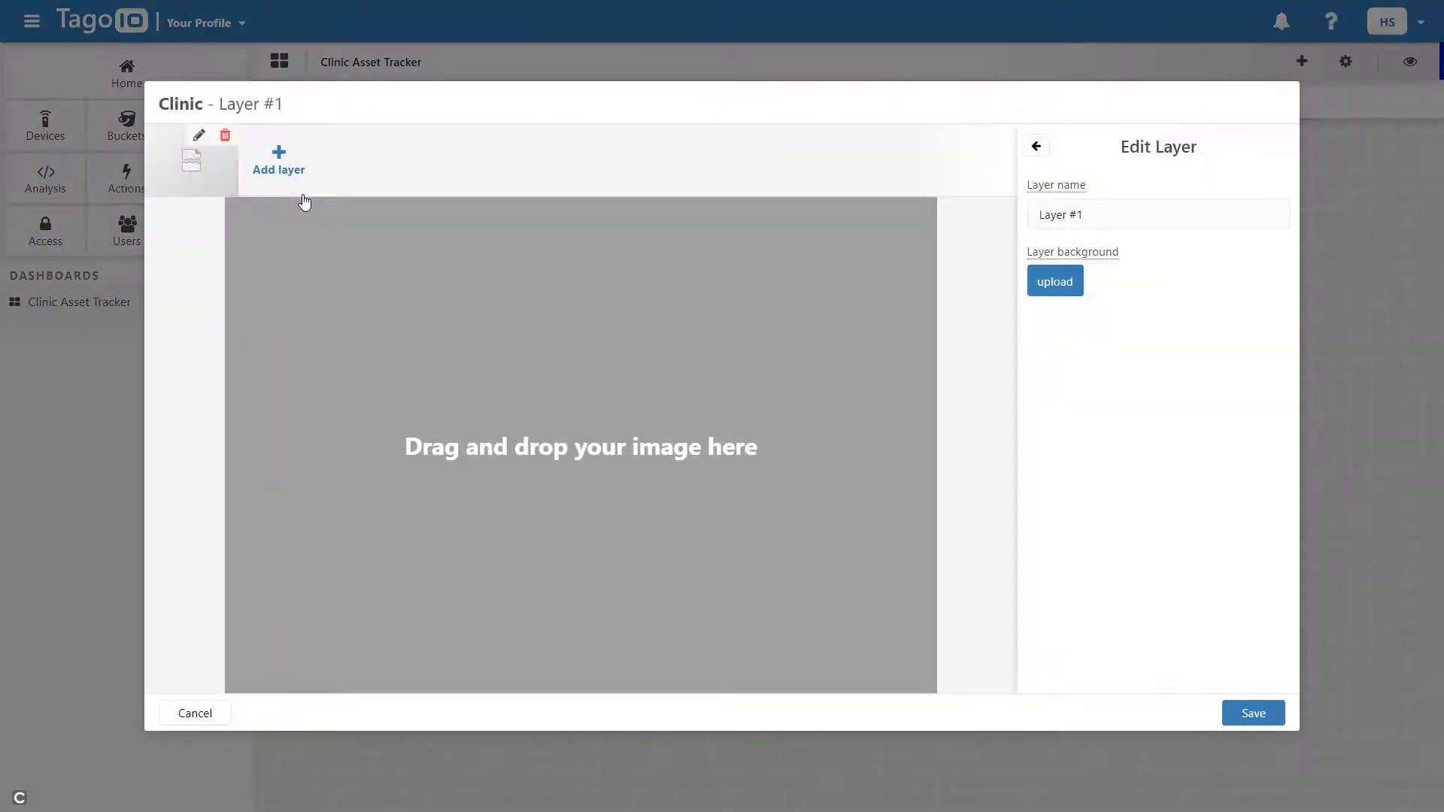
triple_click(1108, 230)
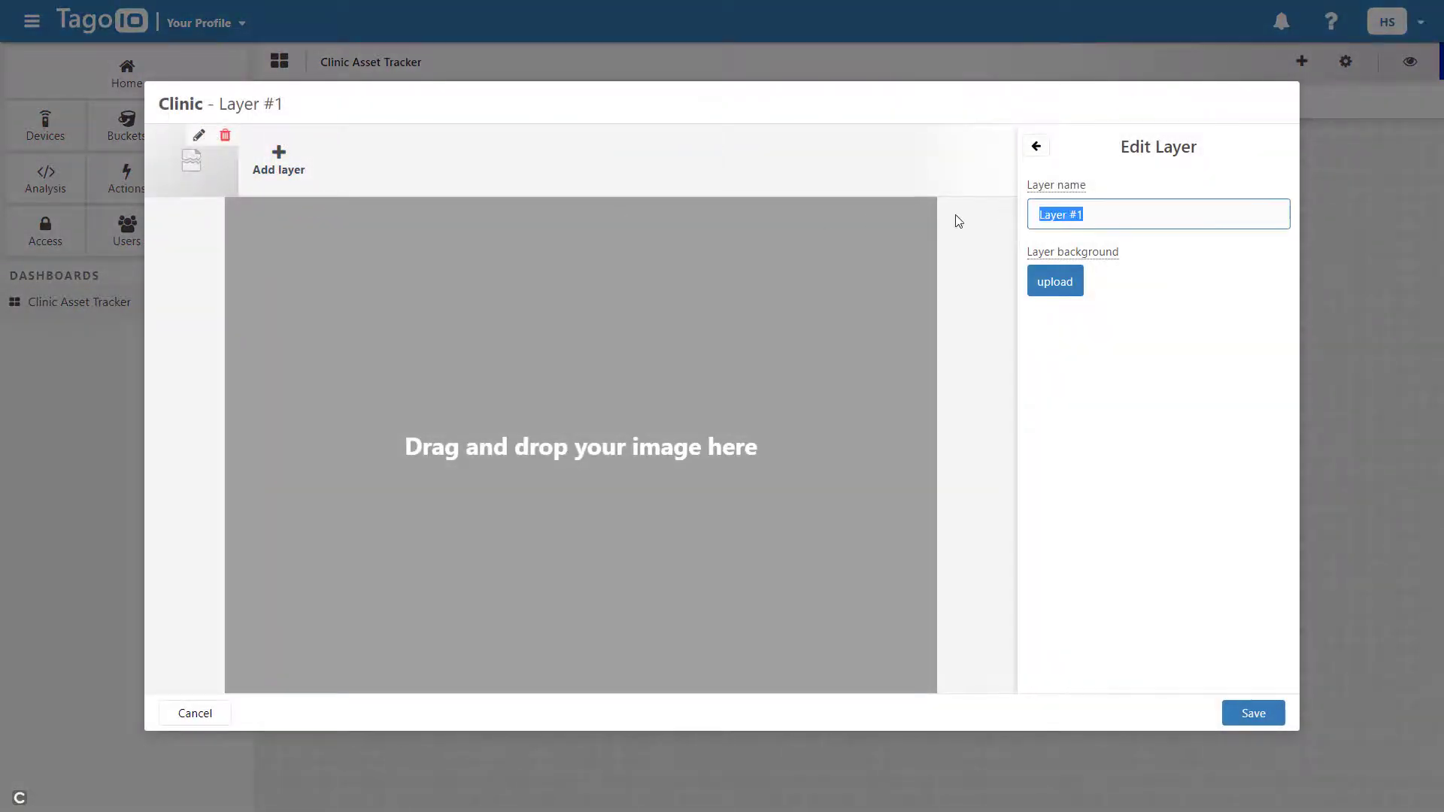
text(floor 1)
click(1053, 280)
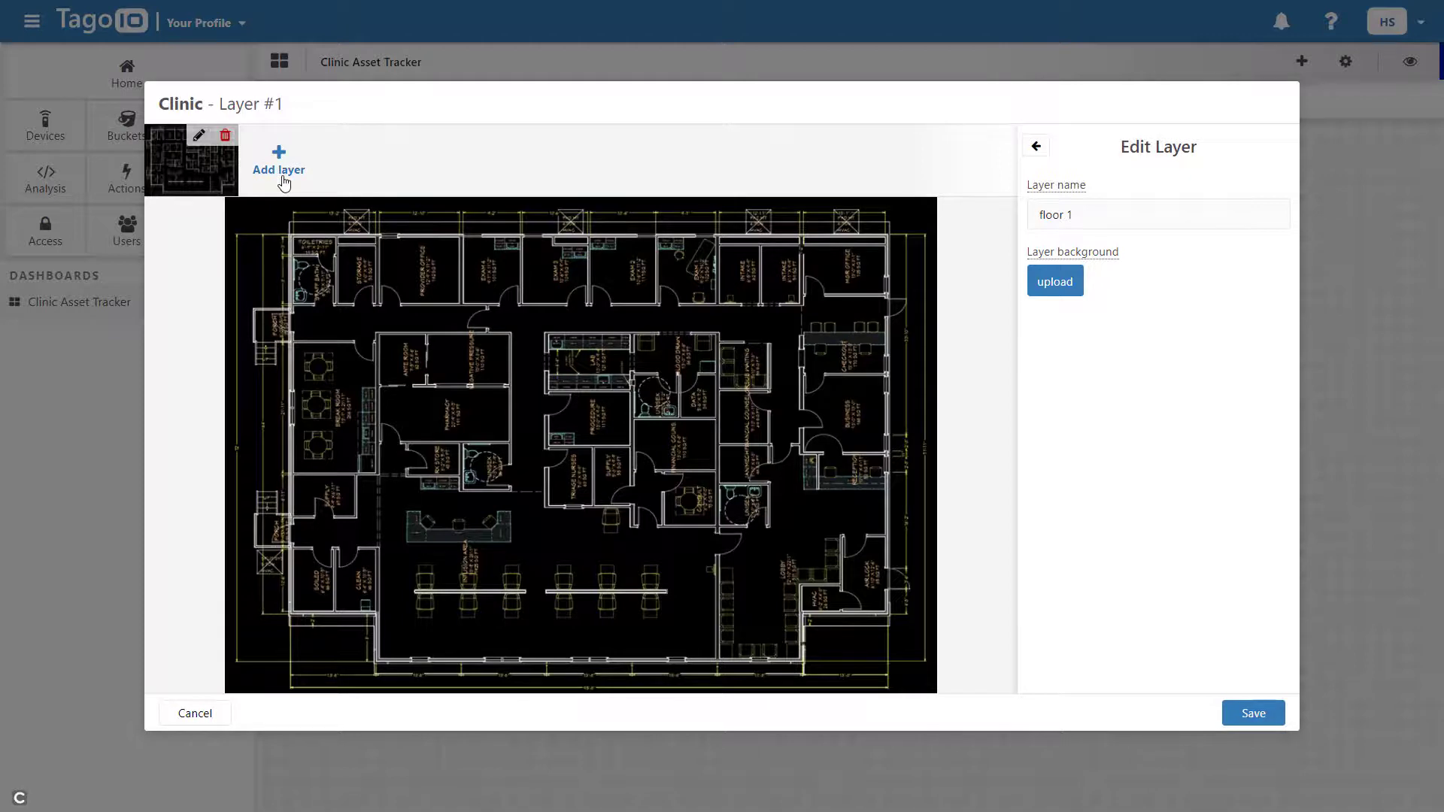
Add a second layer named floor 2 with the same floor plan background, and save the layers.
click(280, 169)
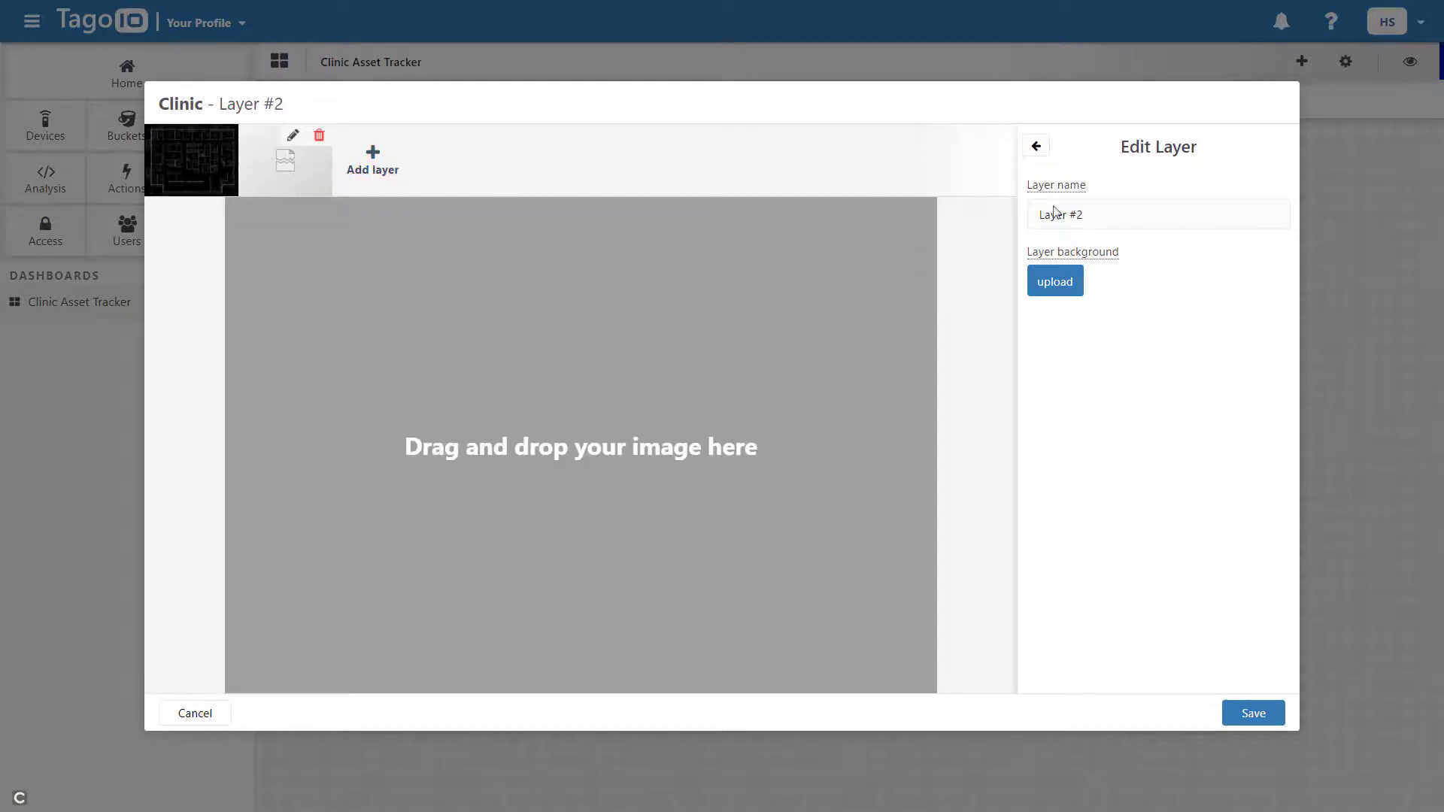
triple_click(1148, 210)
text(floor 2)
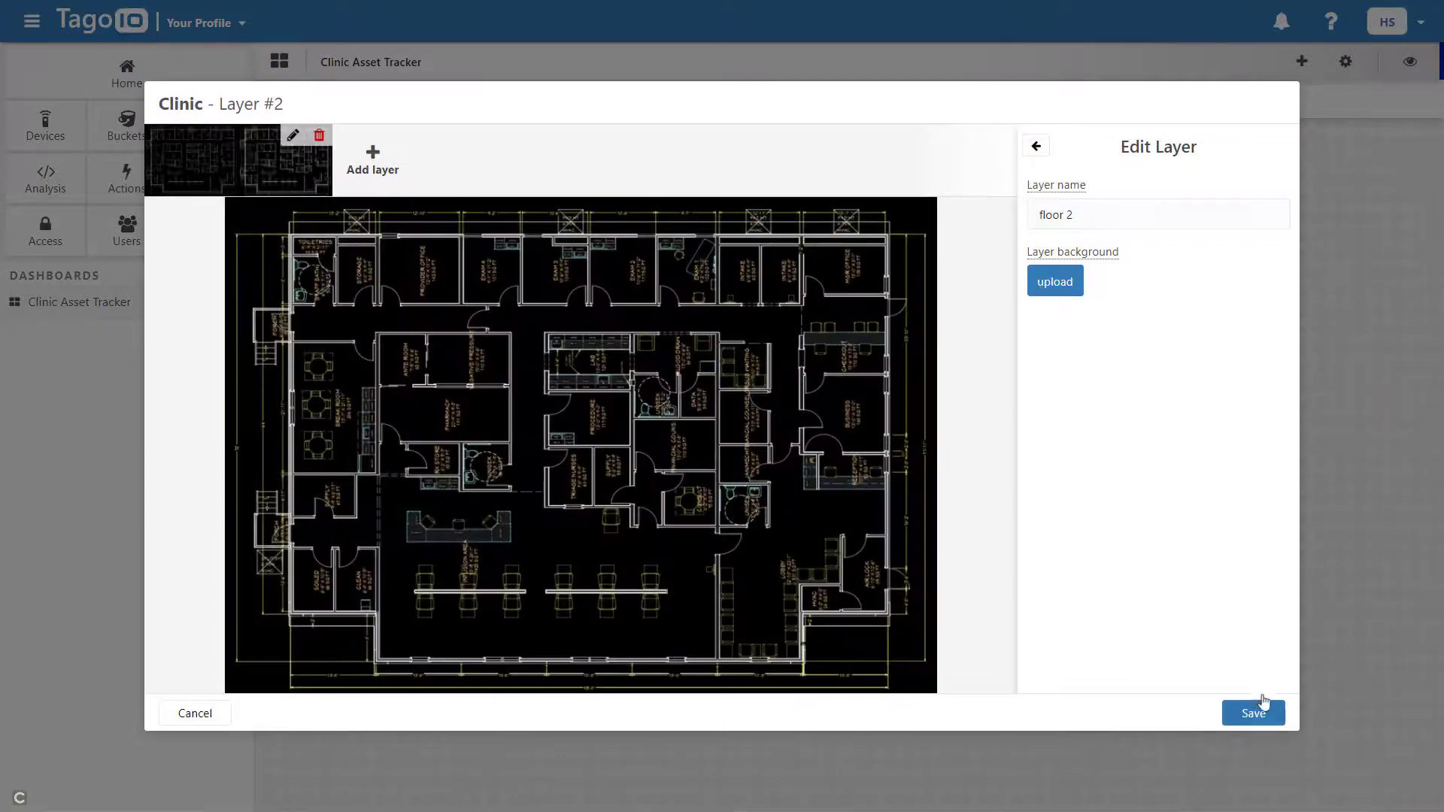
click(1253, 713)
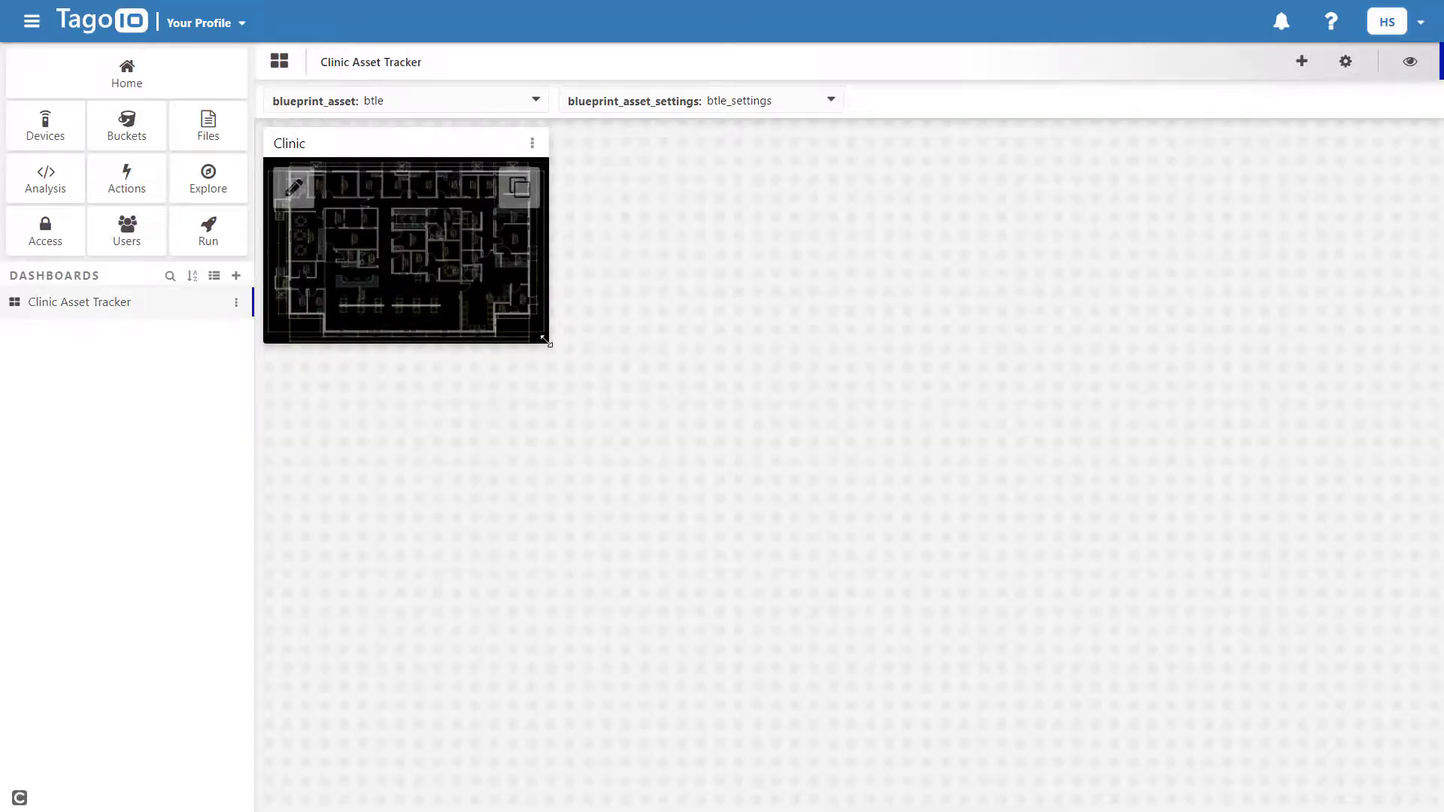
Enlarge the Clinic widget to fill most of the dashboard, and switch its view to floor 2 and back to floor 1.
drag(546, 342, 1277, 762)
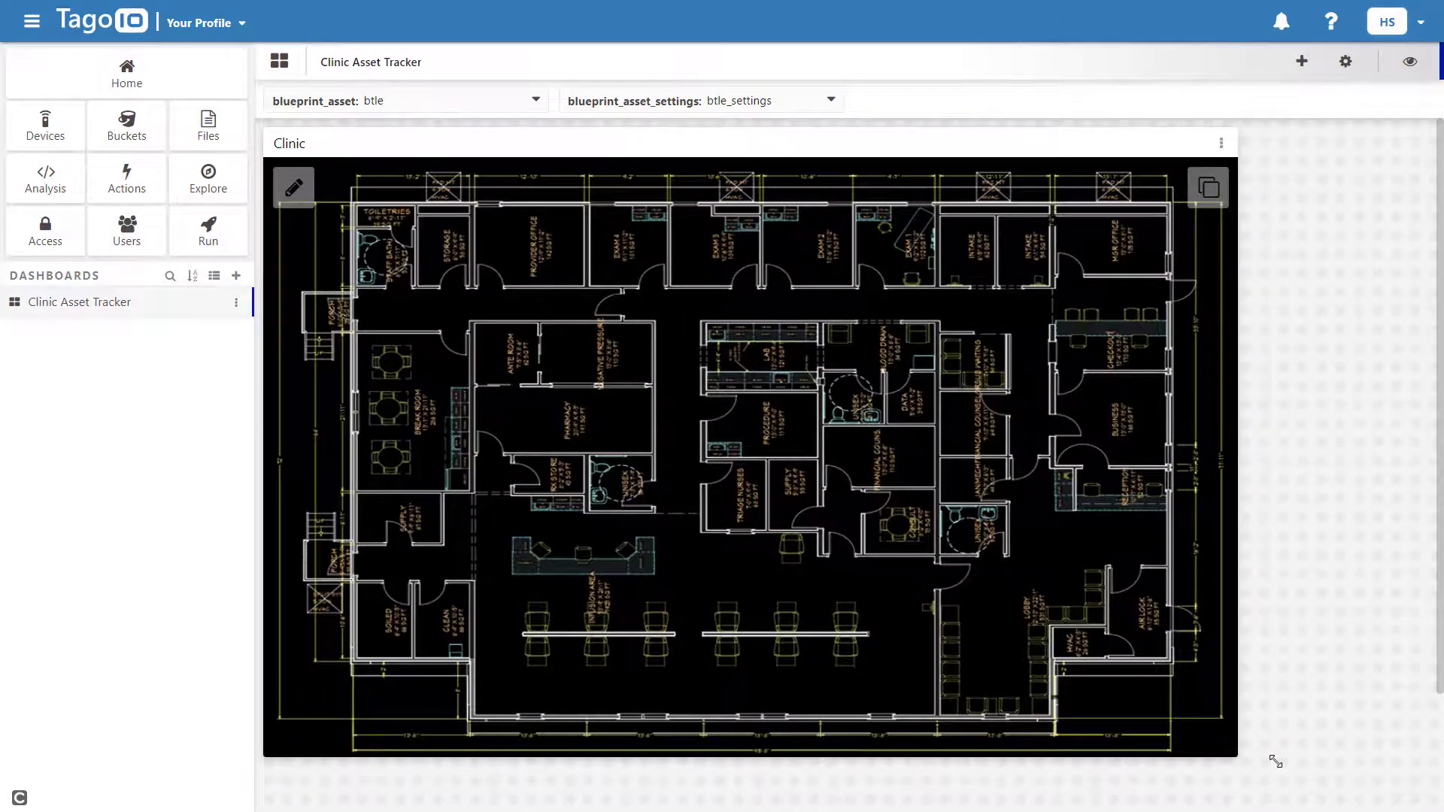
click(1208, 187)
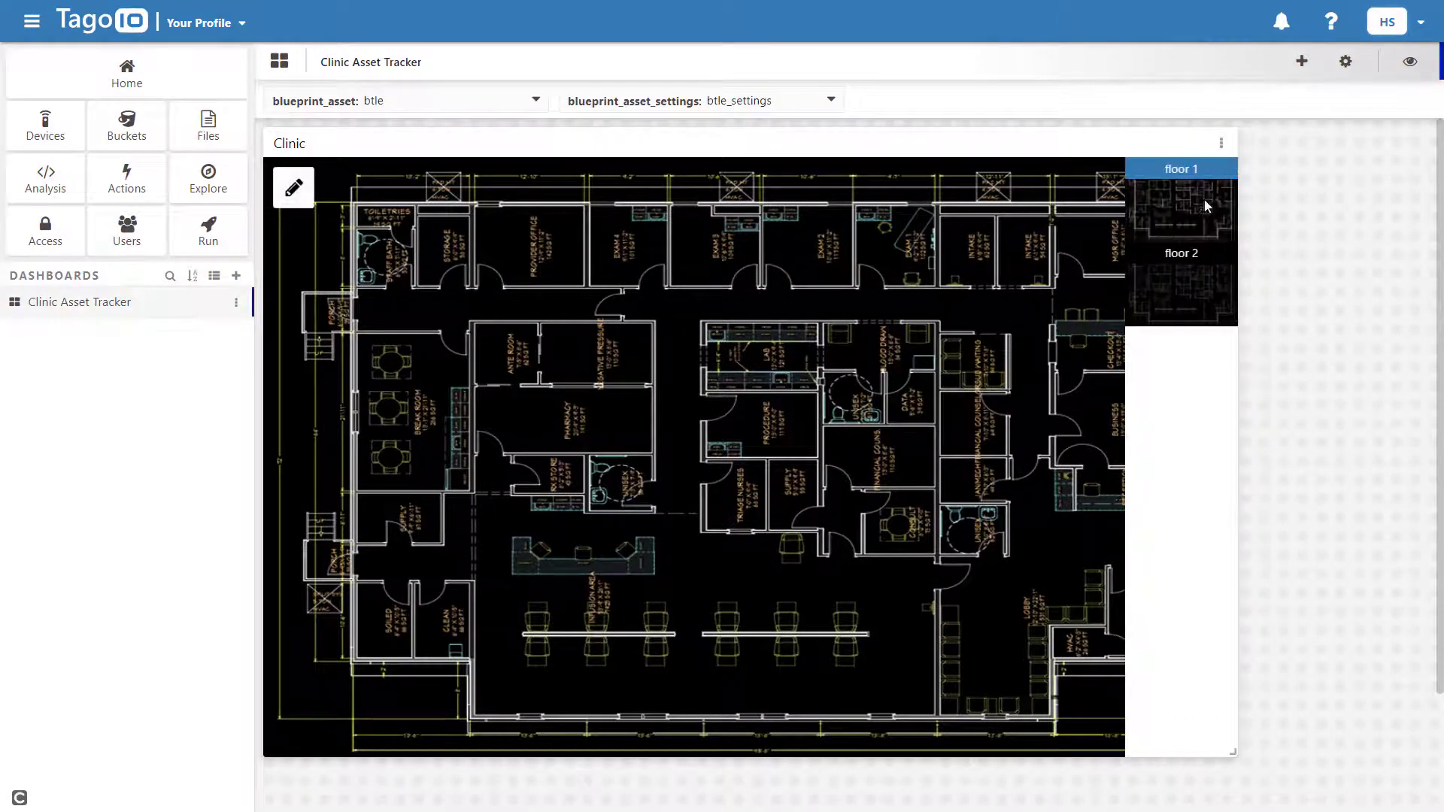
click(1177, 287)
click(1175, 226)
Place a new pin in the procedure room on the floor 1 layer with btle as its data source.
click(293, 188)
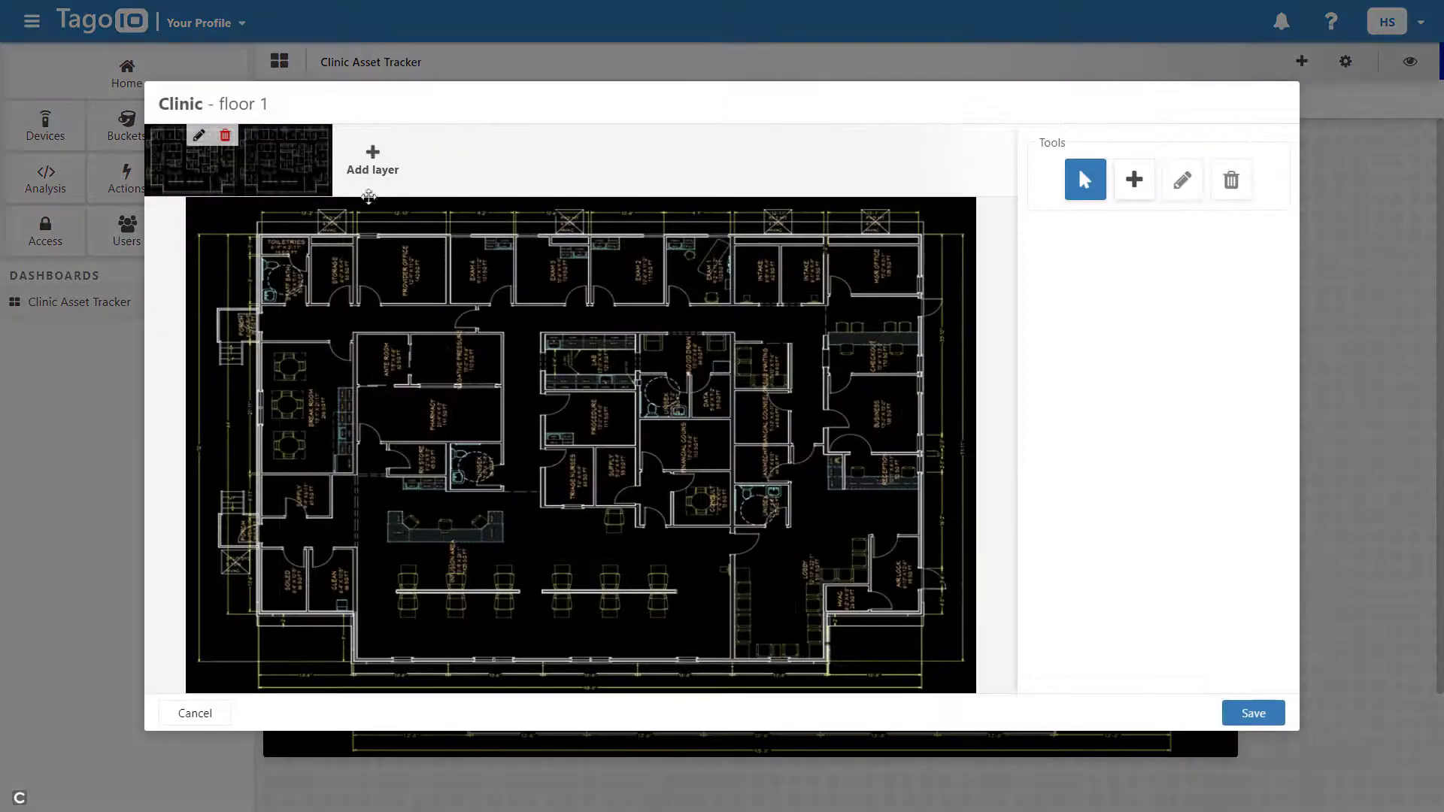
click(1133, 180)
click(587, 426)
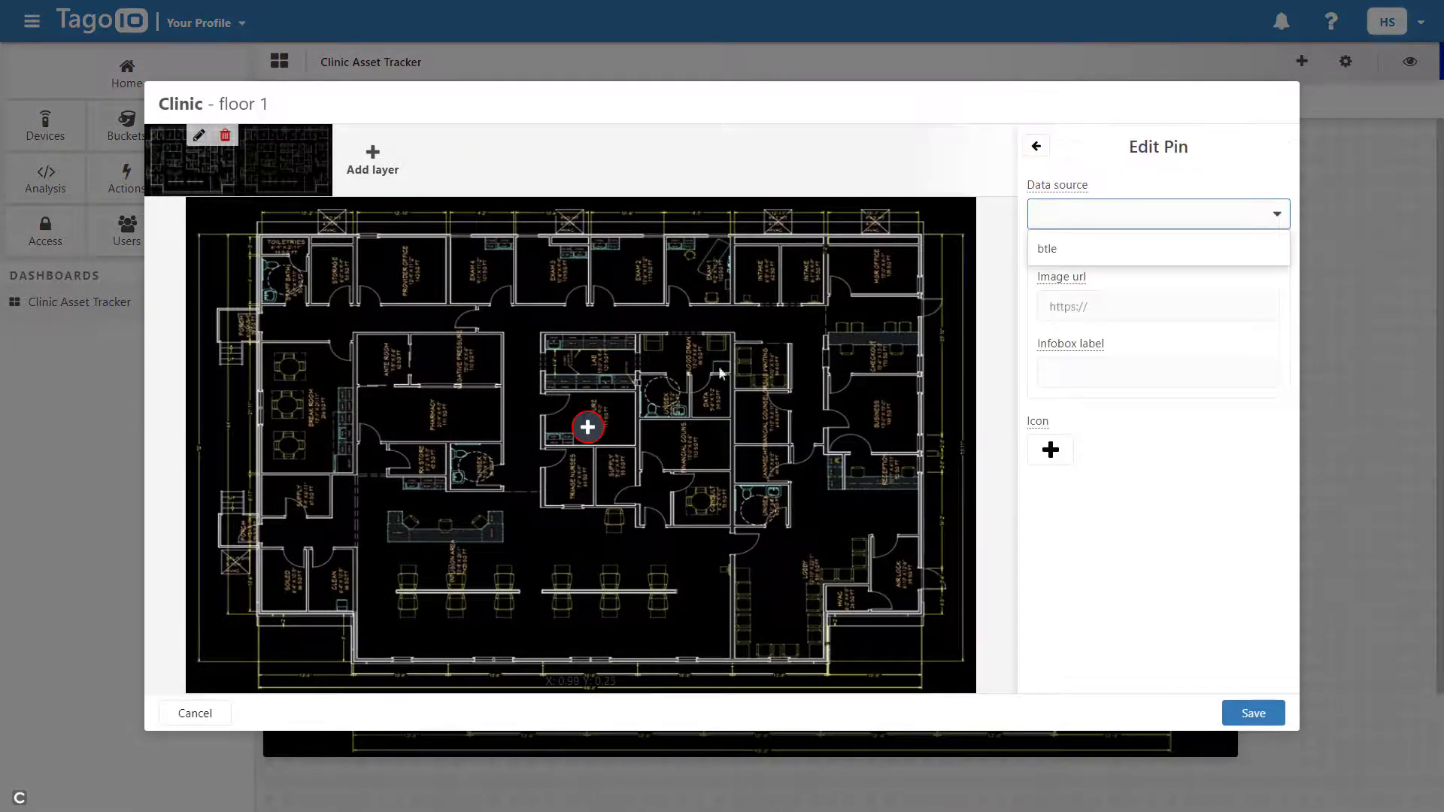
click(1097, 248)
Give the pin's infobox the copied api.tago.io image URL and the label xray machine.
click(1118, 299)
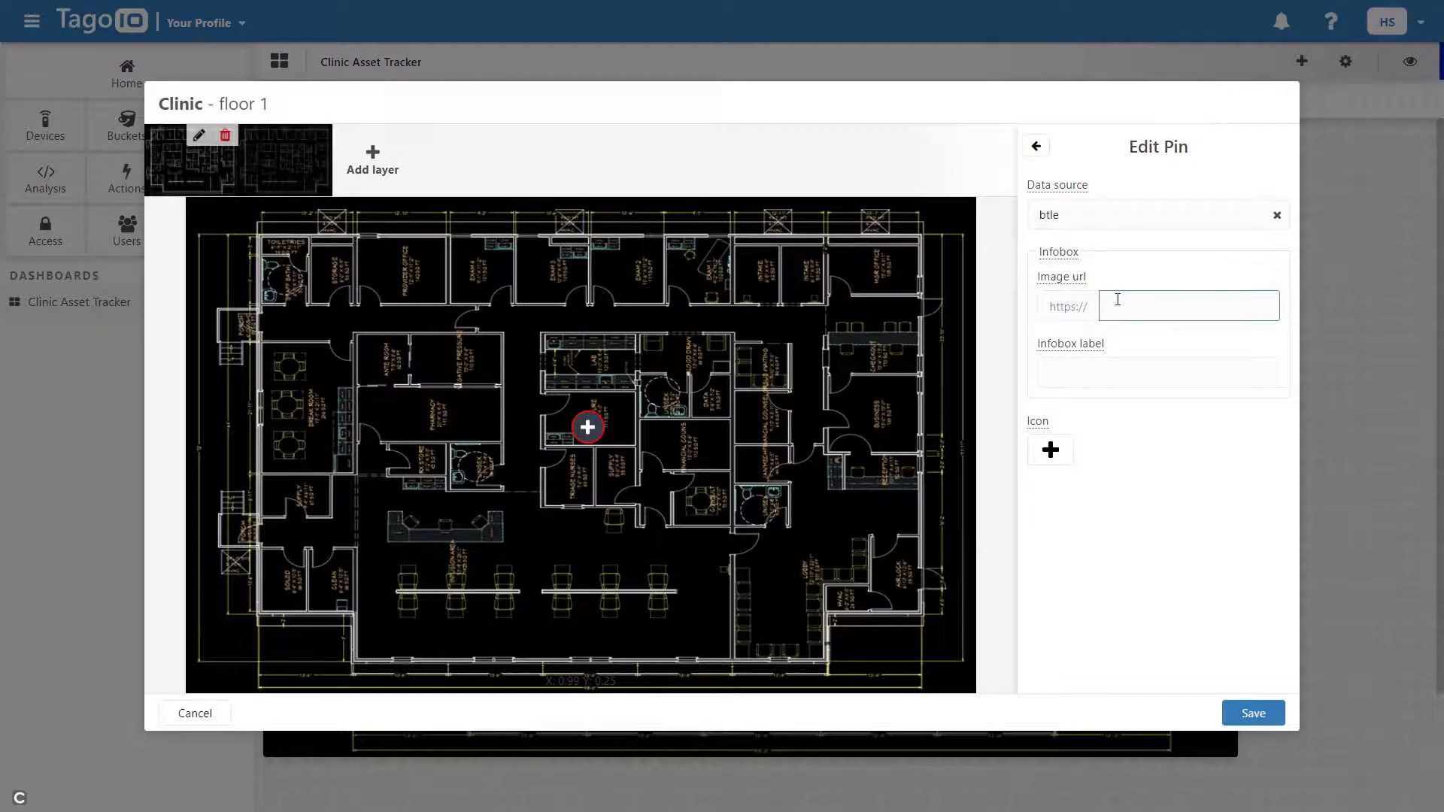
key(ctrl+v)
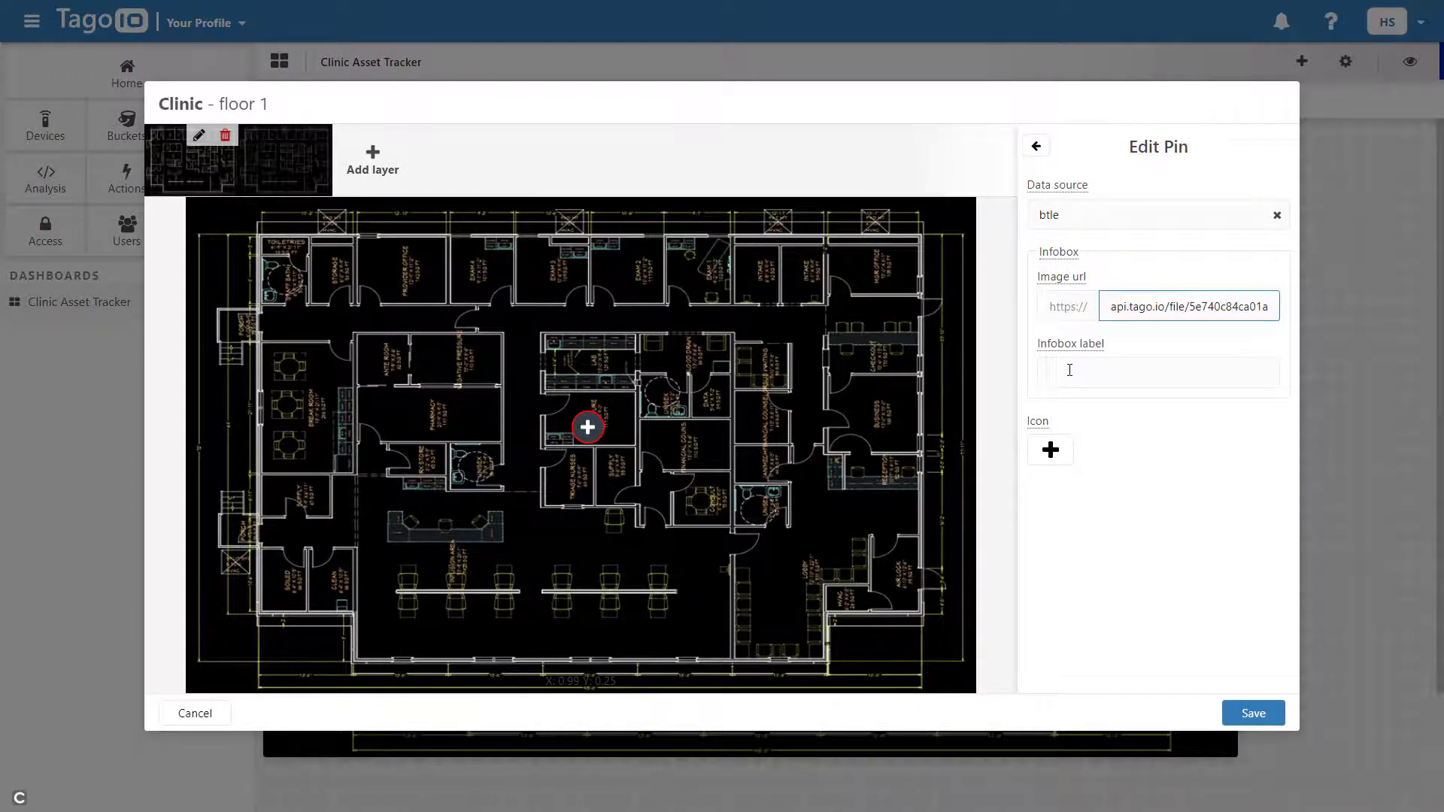
click(1069, 370)
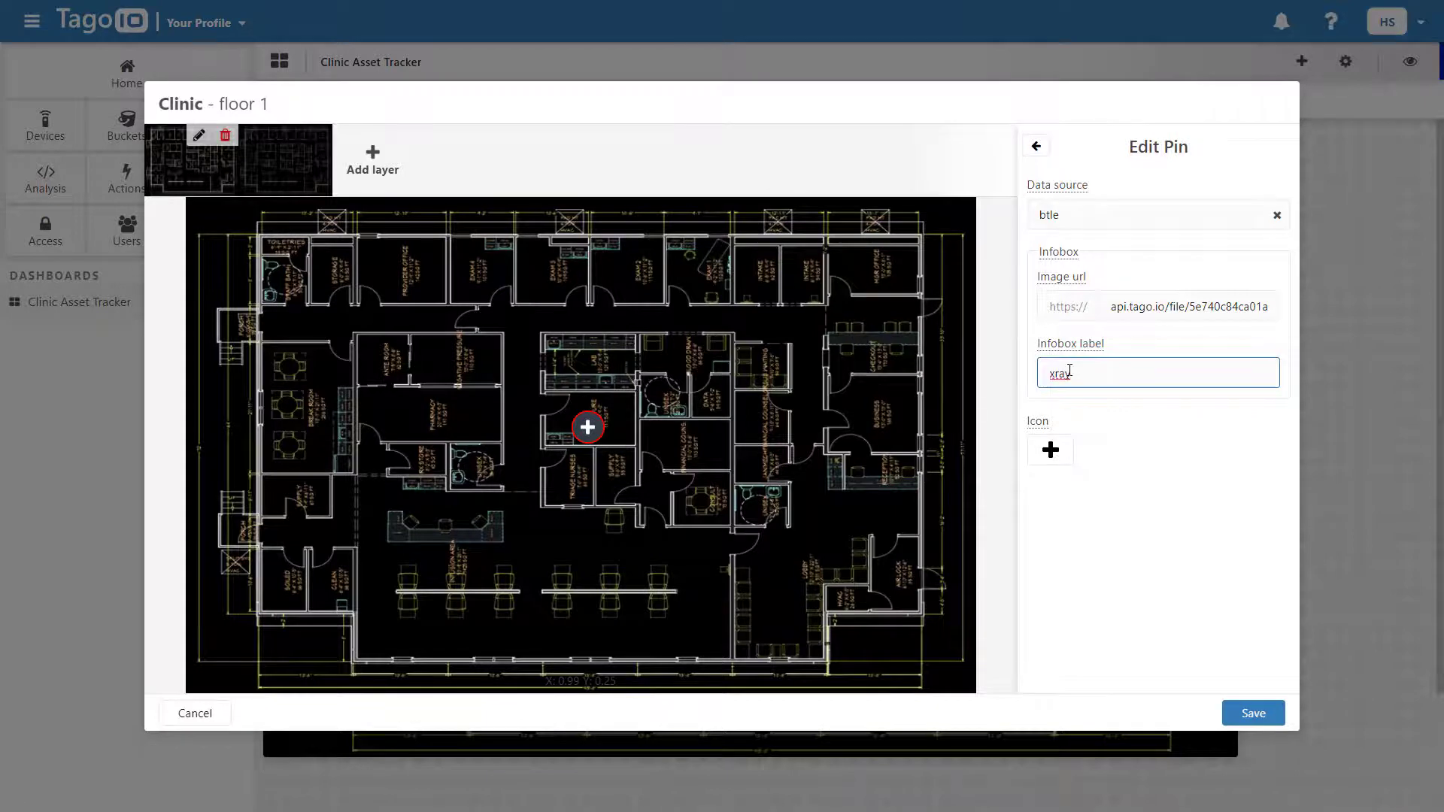
text(xray machine)
Assign the video camera icon to the pin, found by searching for vid, and save the widget's changes.
click(1050, 449)
click(1056, 485)
text(vid)
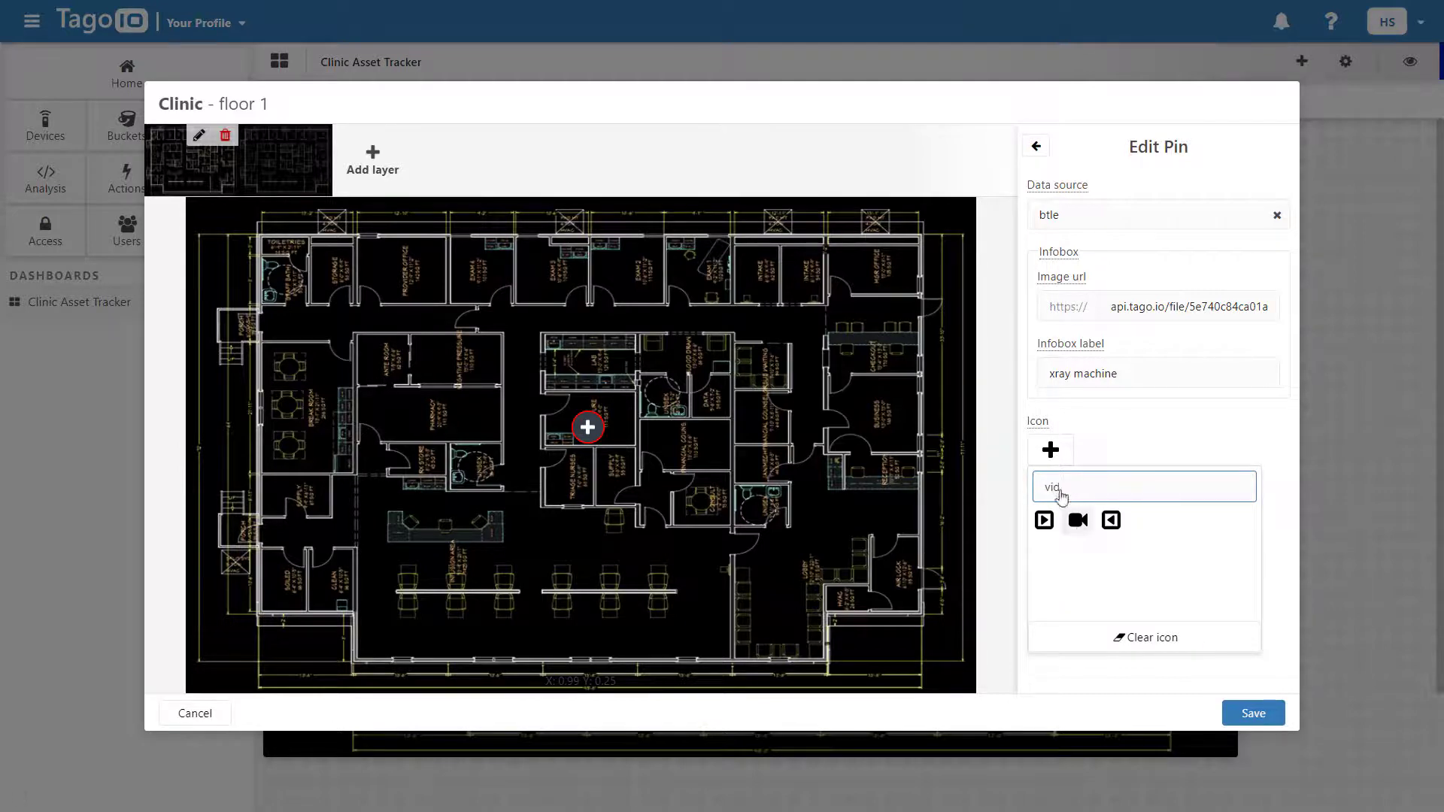
click(1078, 525)
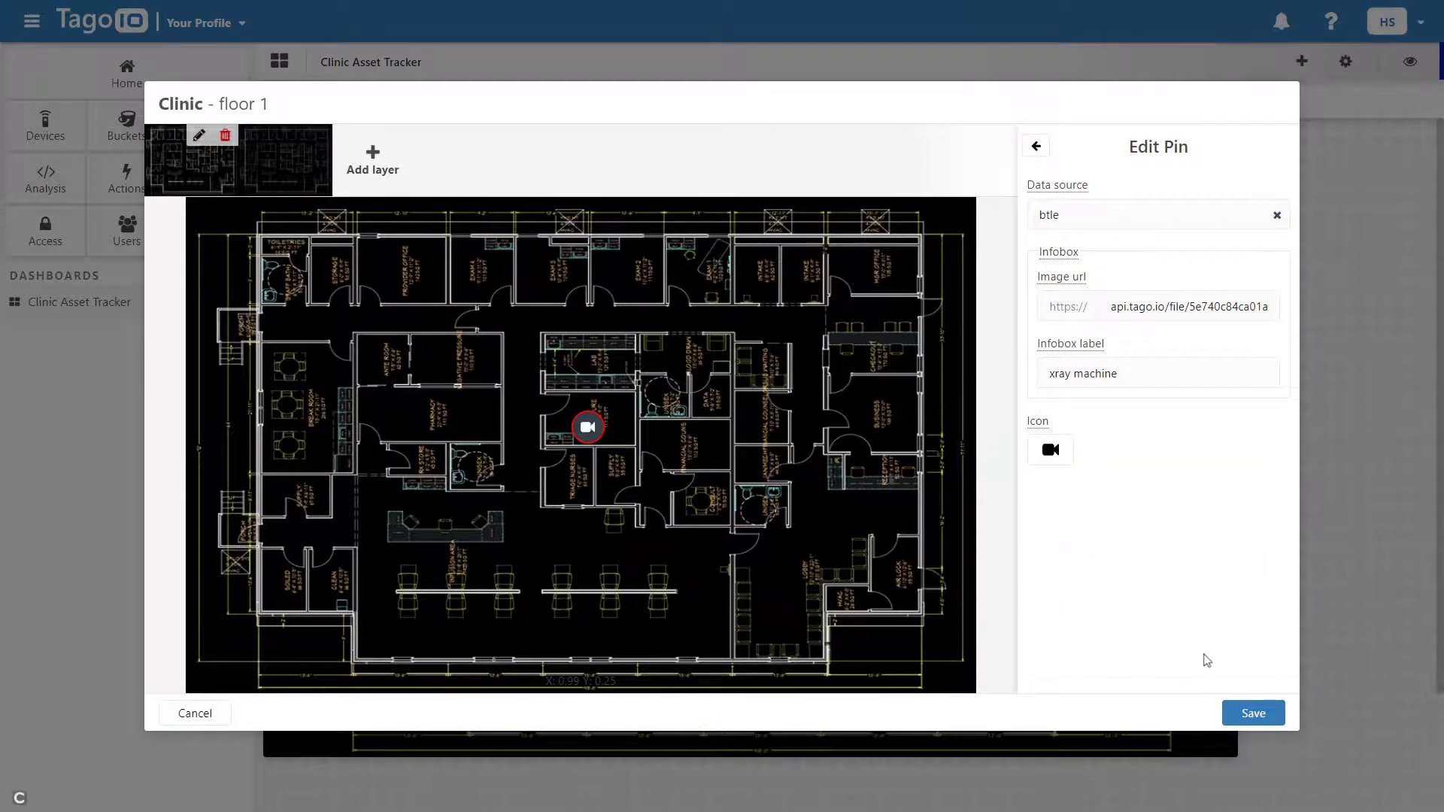
click(1254, 713)
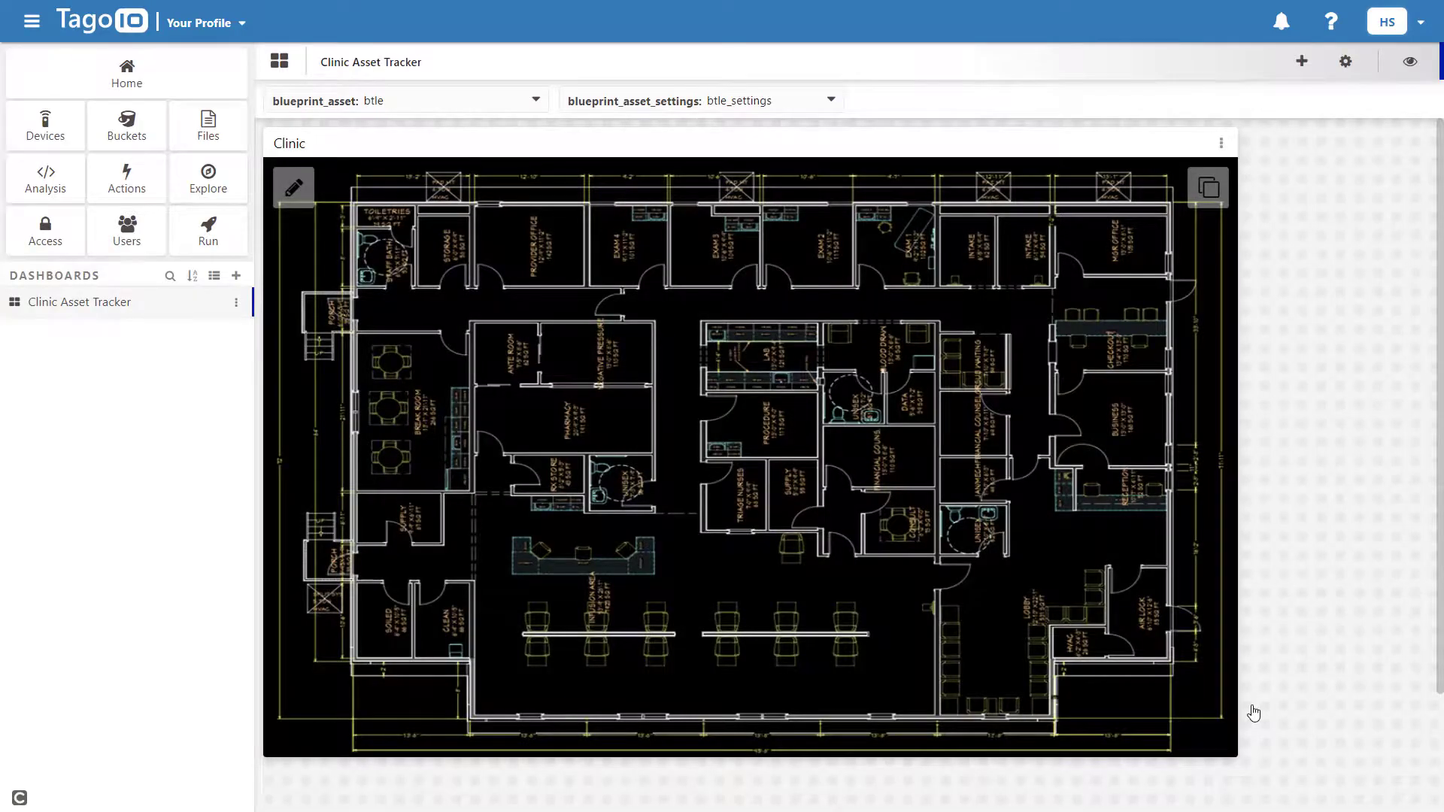
Show the floor 1 layer in the Clinic widget, inspect the camera pin's infobox and close it.
click(1209, 187)
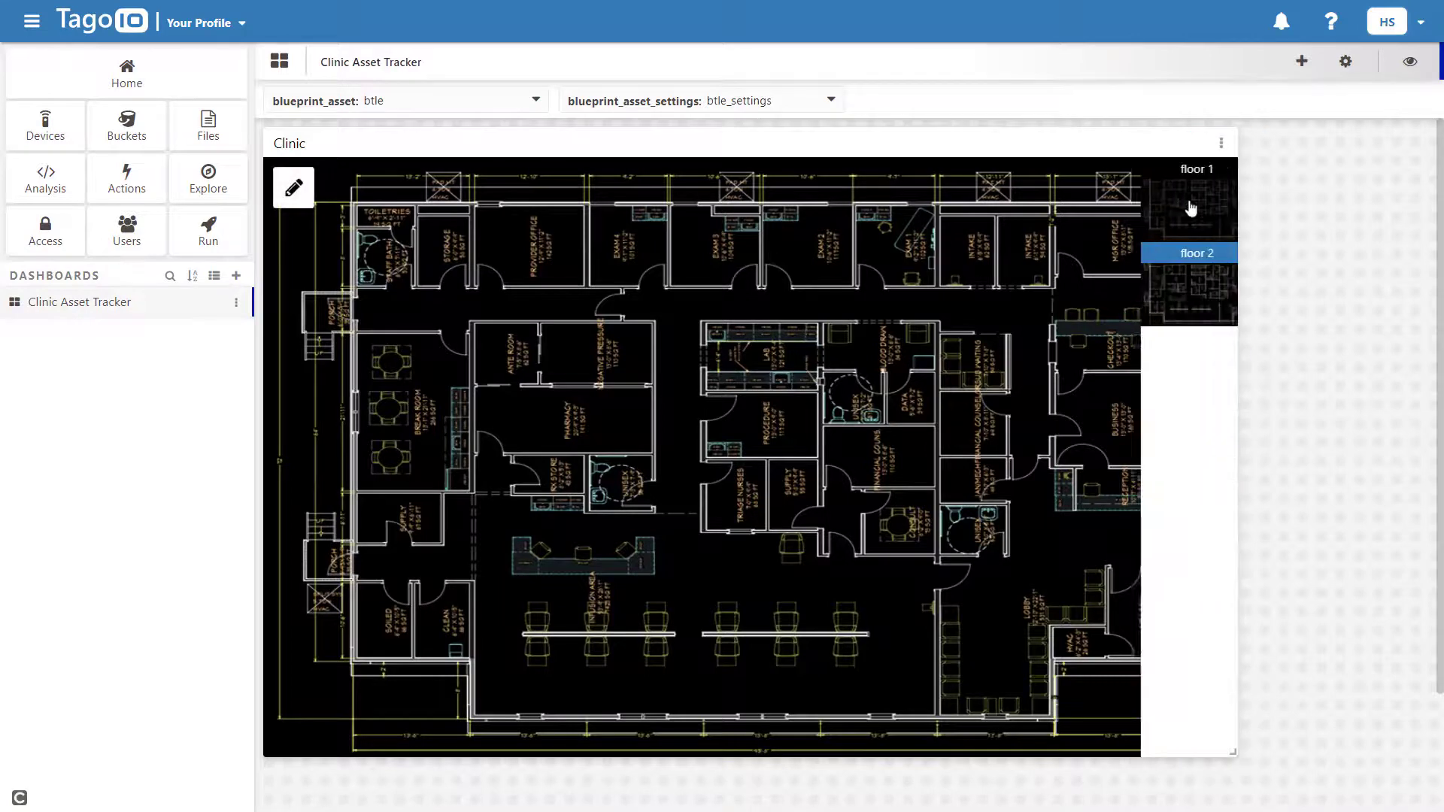
click(1156, 218)
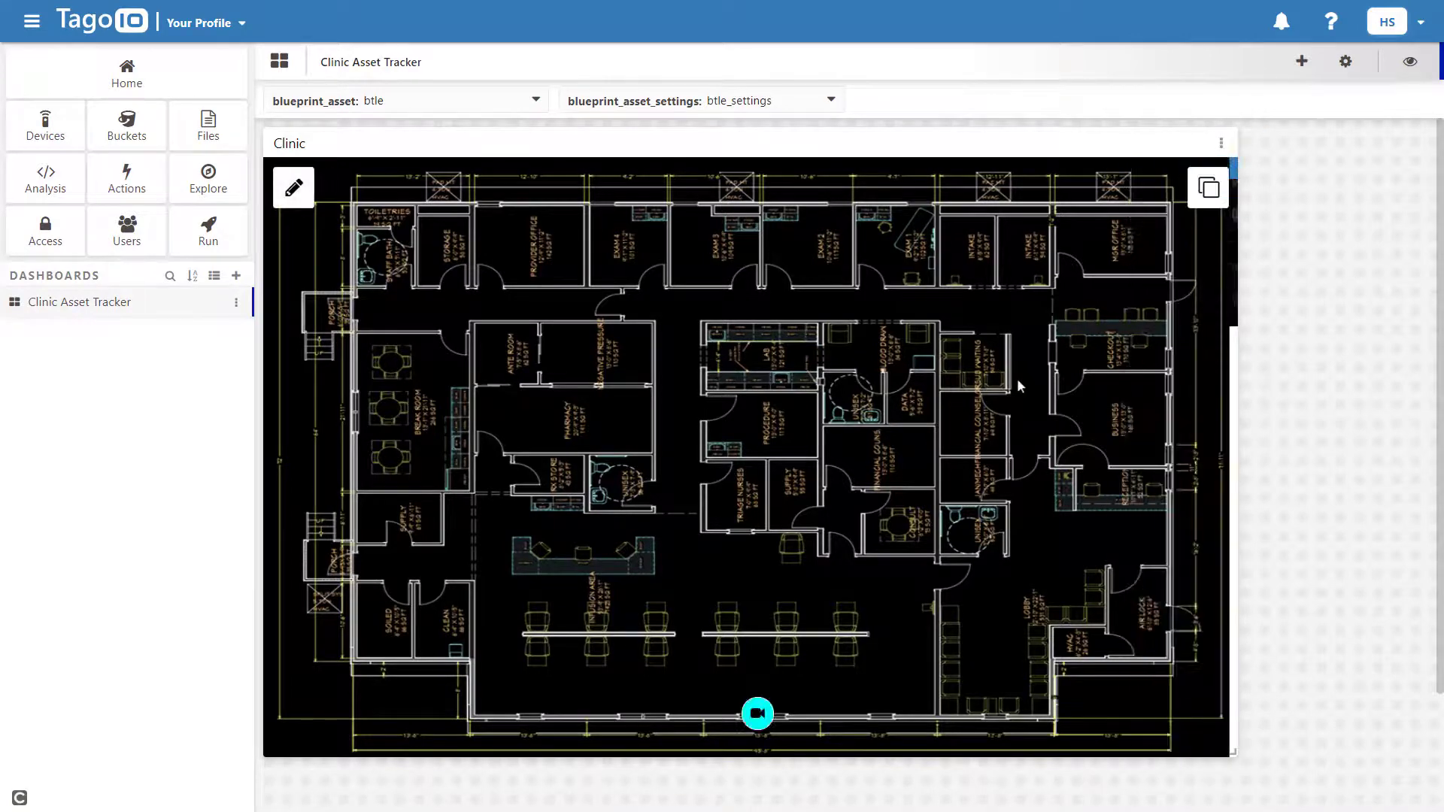
click(753, 716)
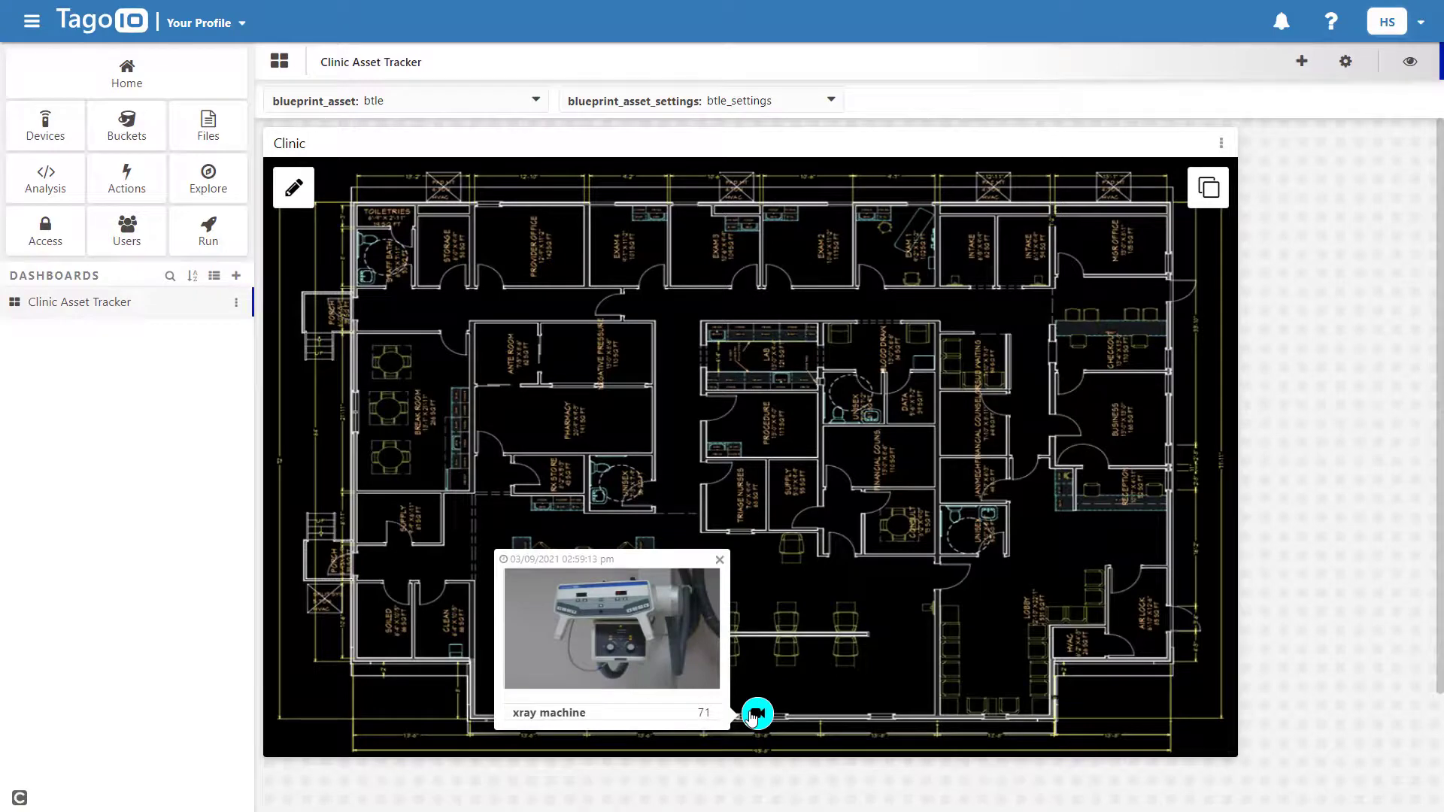
click(720, 561)
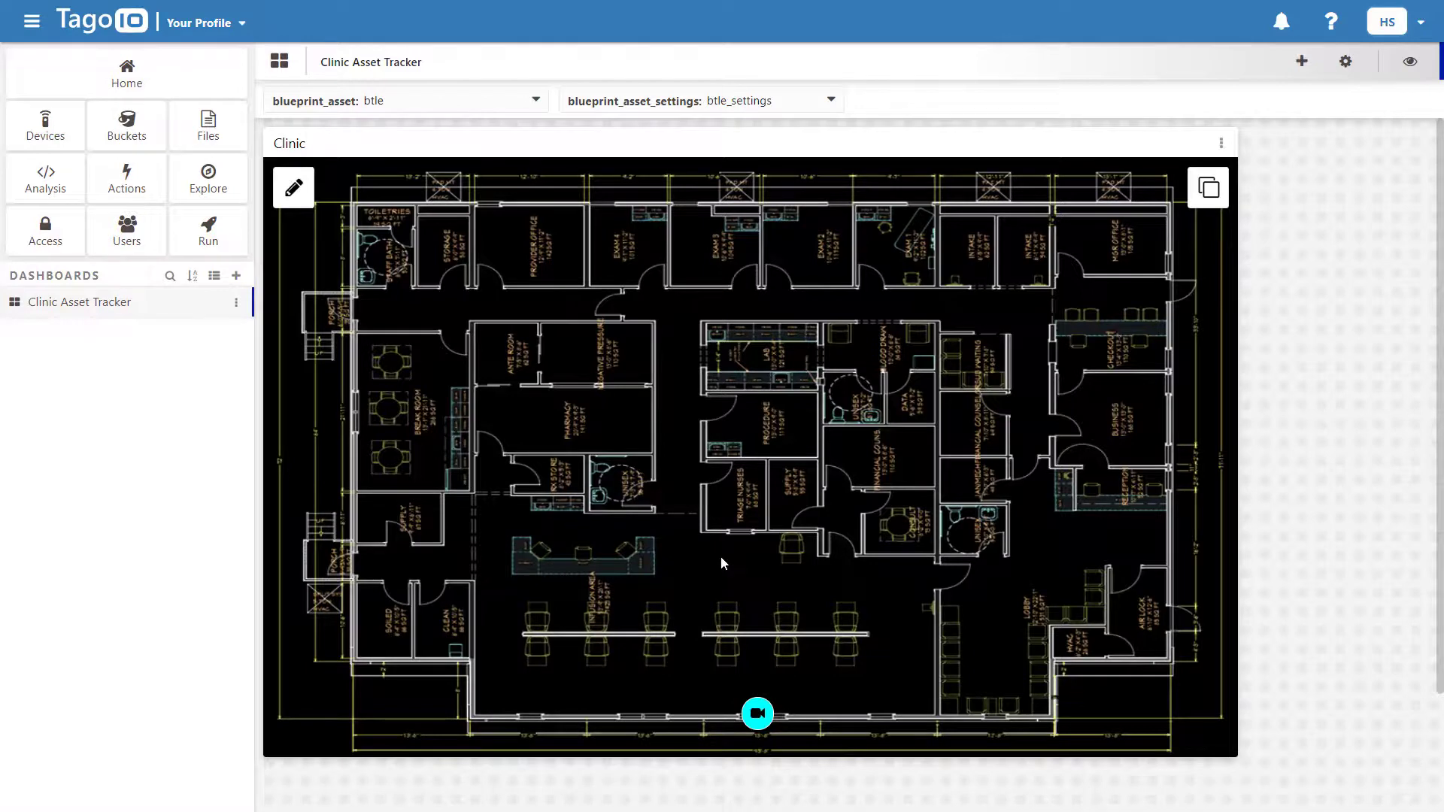
Replace the btle device's sample emulator payload with a pin1 variable of value 21 and metadata x 0.5, y 0.9, color cyan.
click(45, 128)
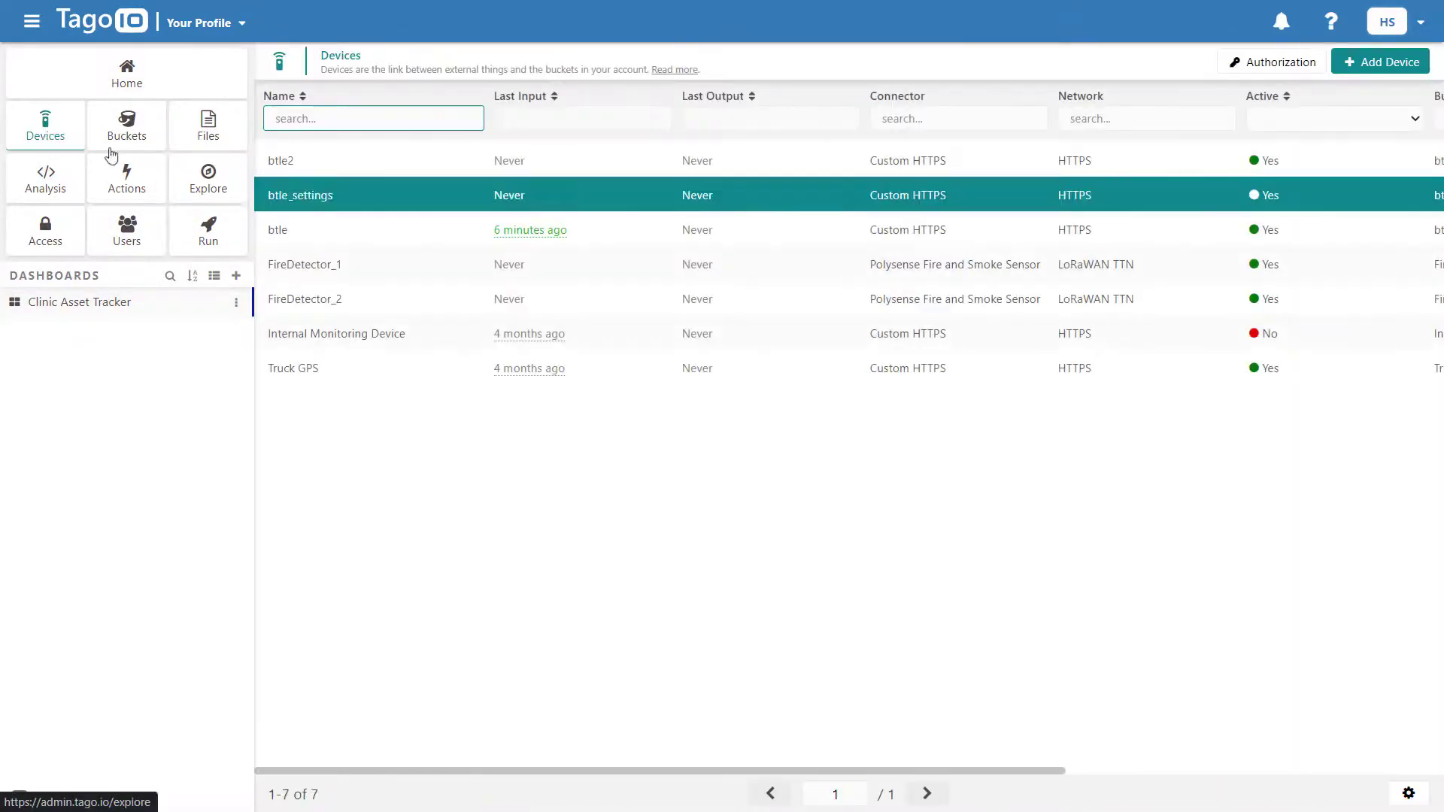
click(348, 239)
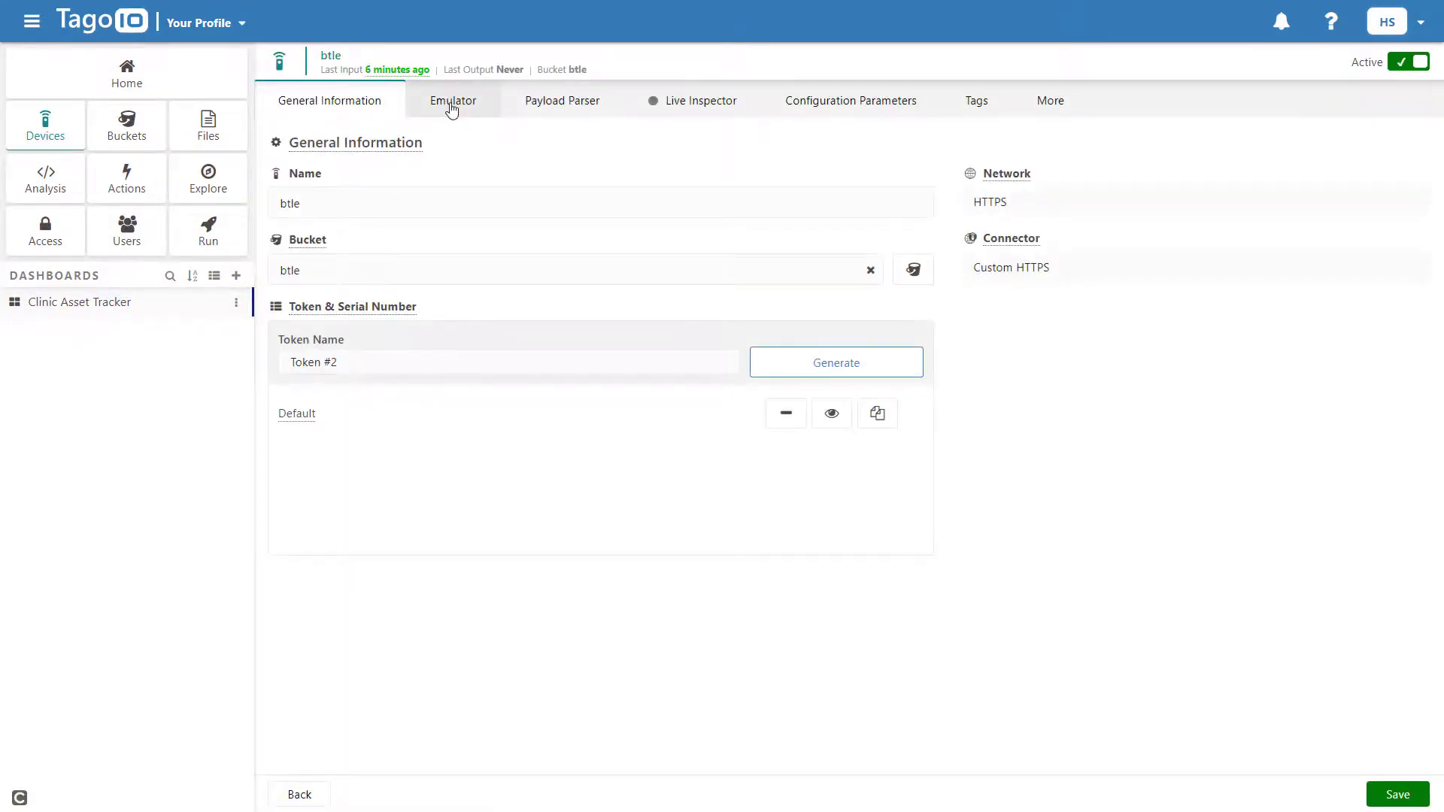
click(452, 107)
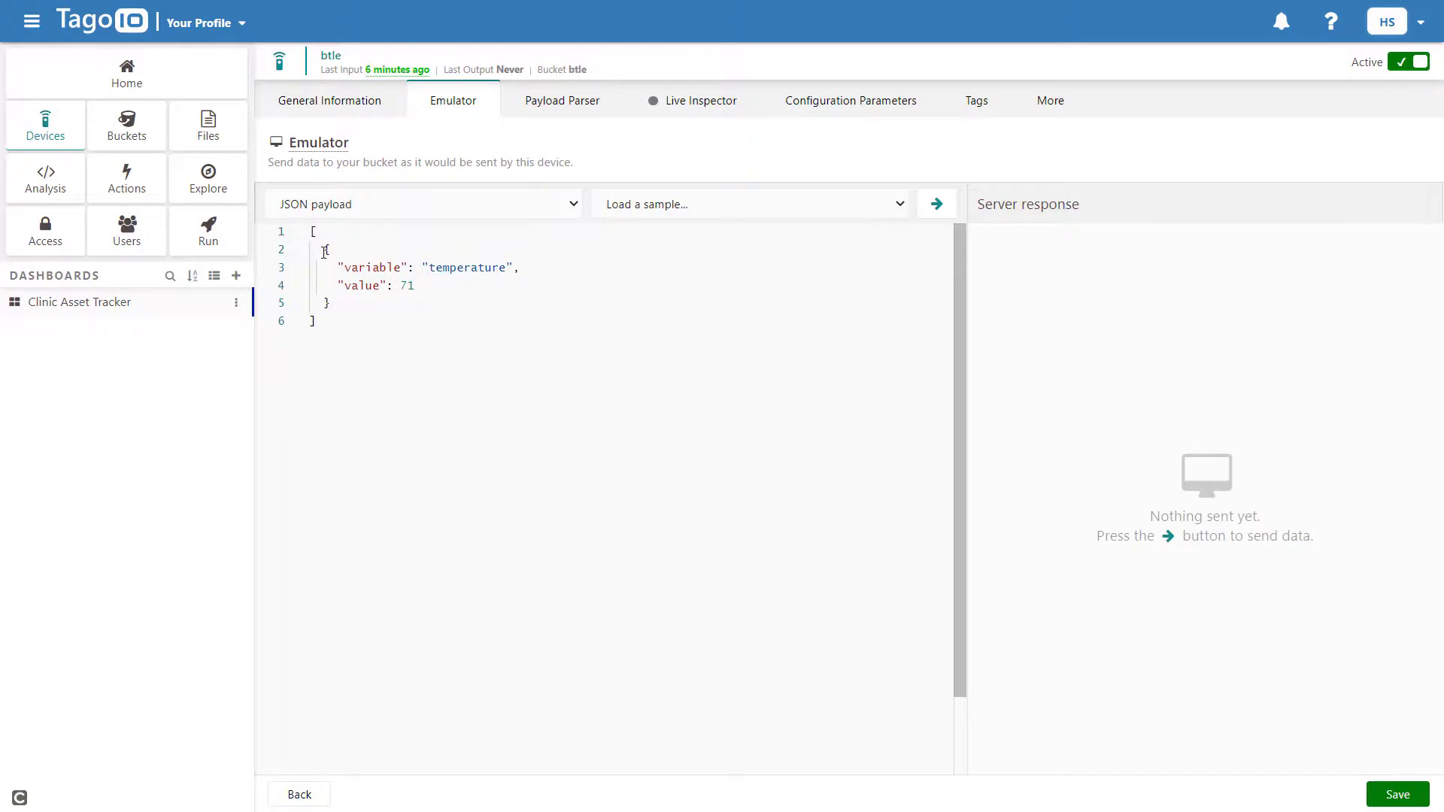
click(337, 267)
drag(326, 249, 368, 306)
text({   "variable": "pin1",   "value": 21,   "metadata": {     "x": 0.5,     "y": 0.9,     "color": "cyan"   }   })
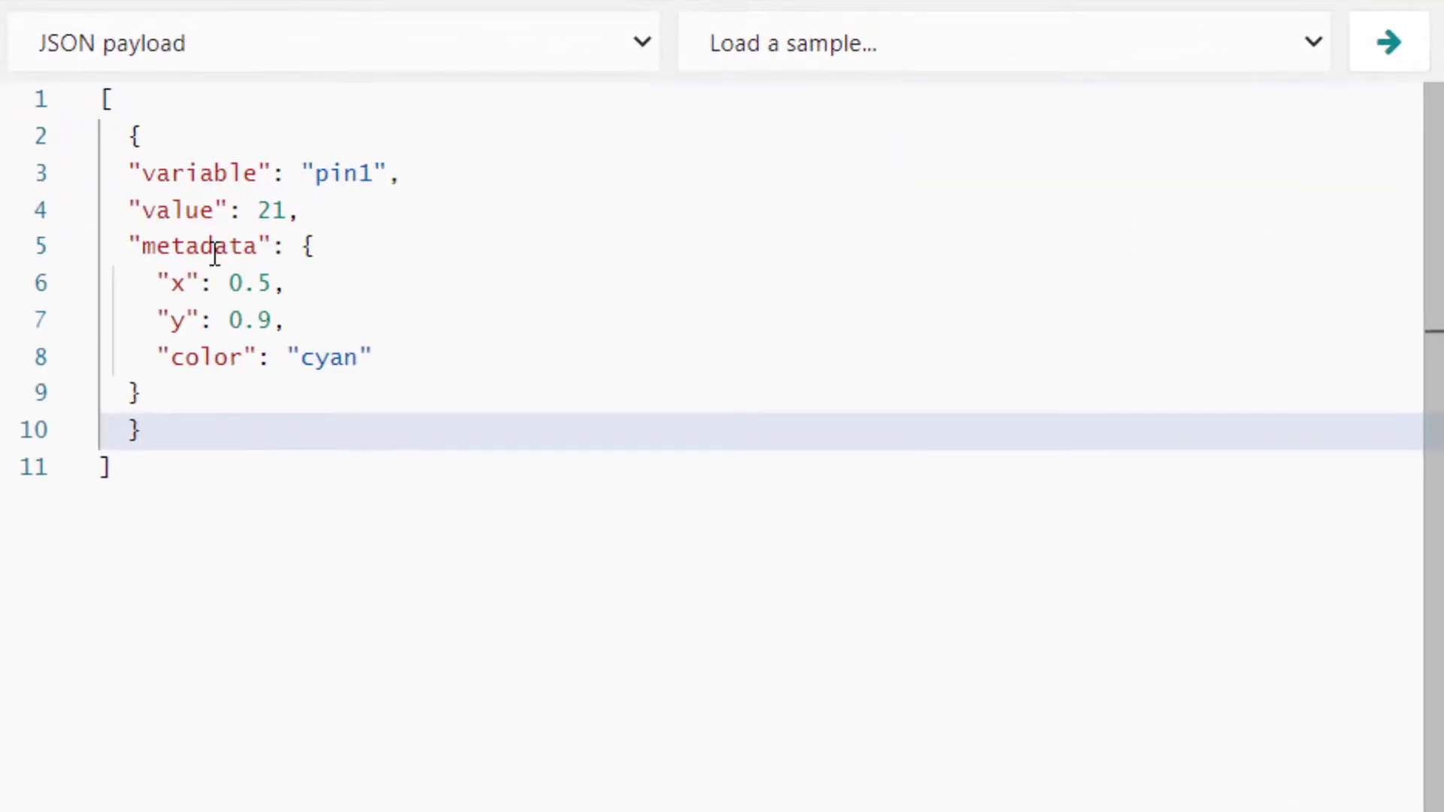
Change the color in the pin1 payload's metadata to white.
click(361, 364)
key(Left)
key(BackSpace)
key(BackSpace)
key(BackSpace)
key(BackSpace)
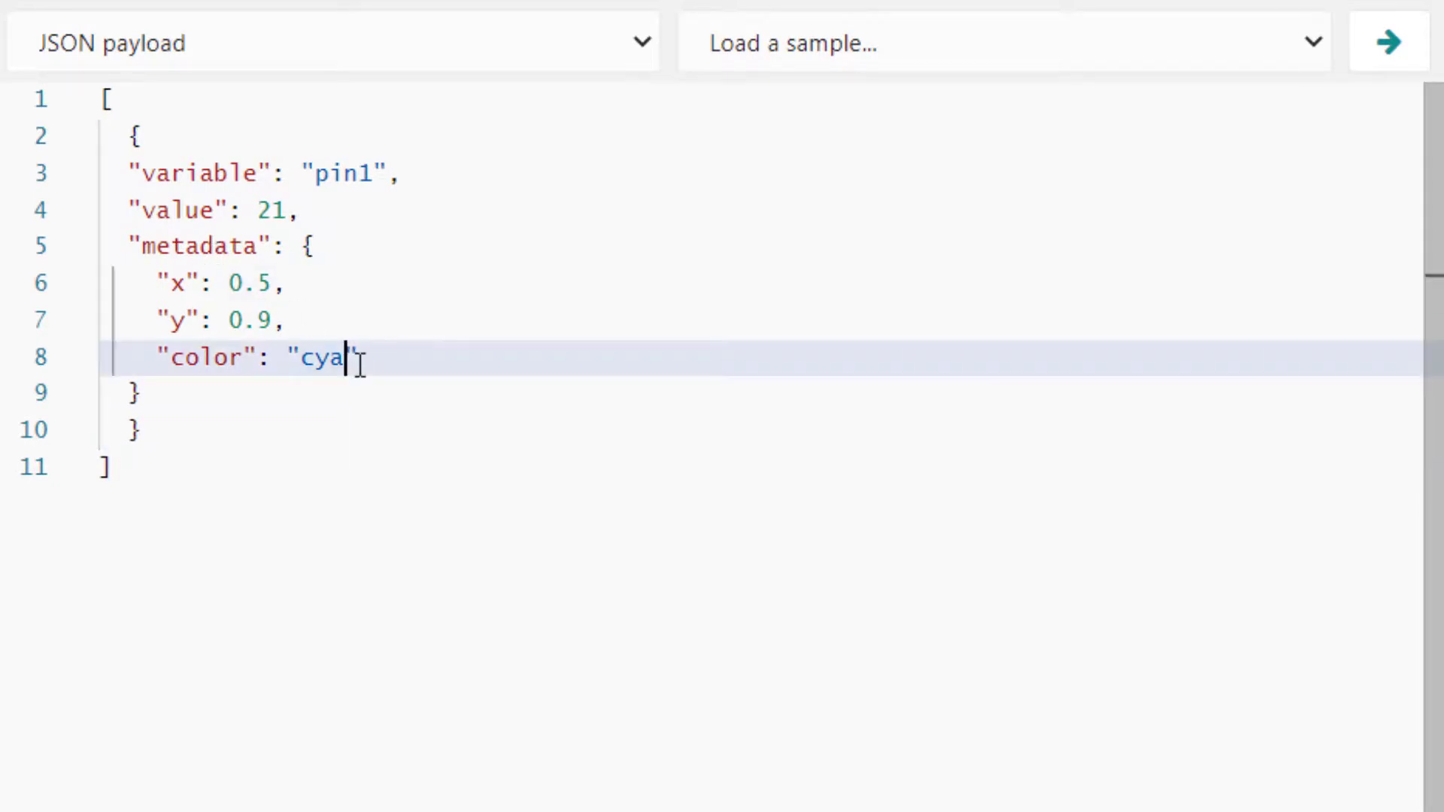
text(white)
Set the pin1 metadata coordinates to x 0.3 and y 0.4, and send the payload to the btle device's bucket.
click(274, 283)
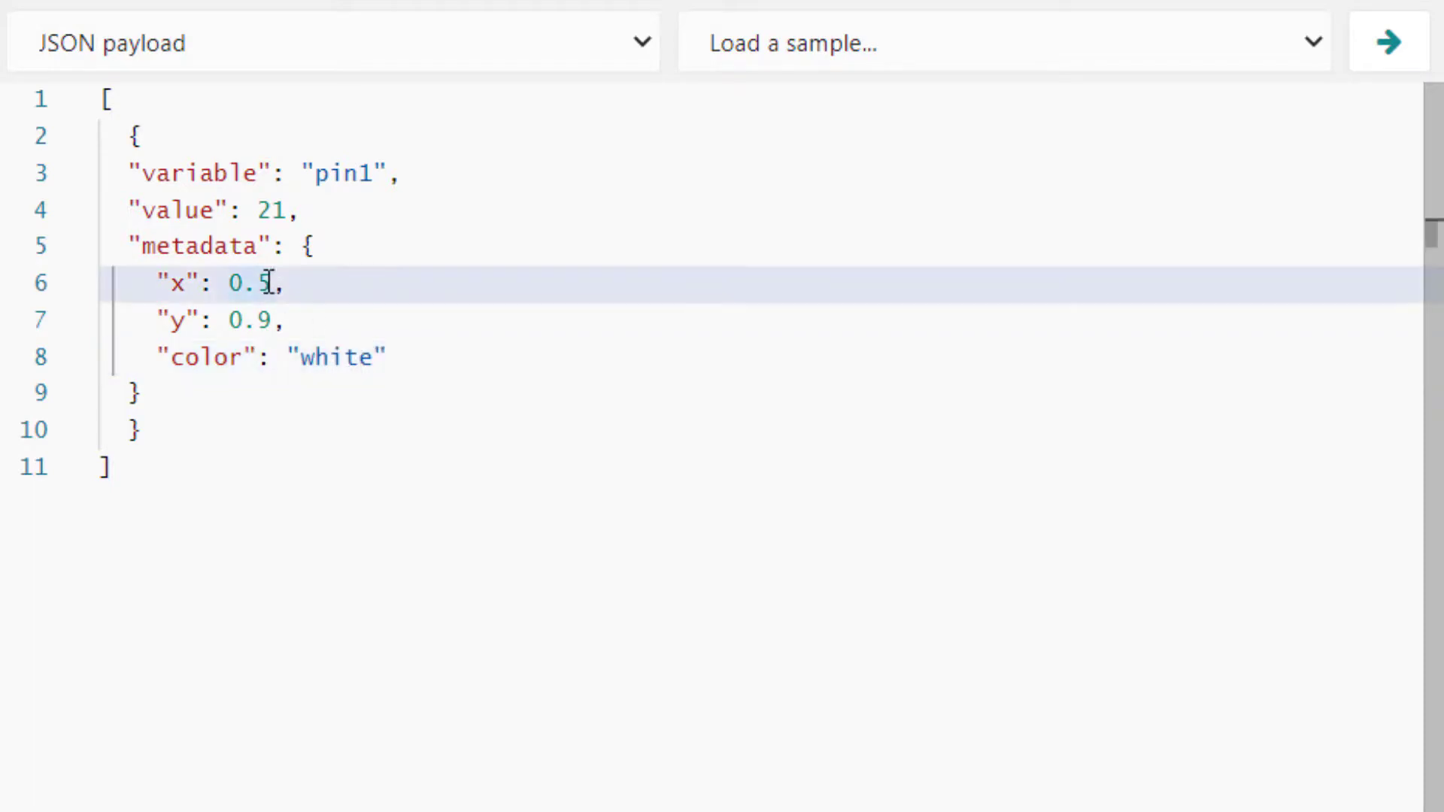
key(BackSpace)
text(3)
click(266, 319)
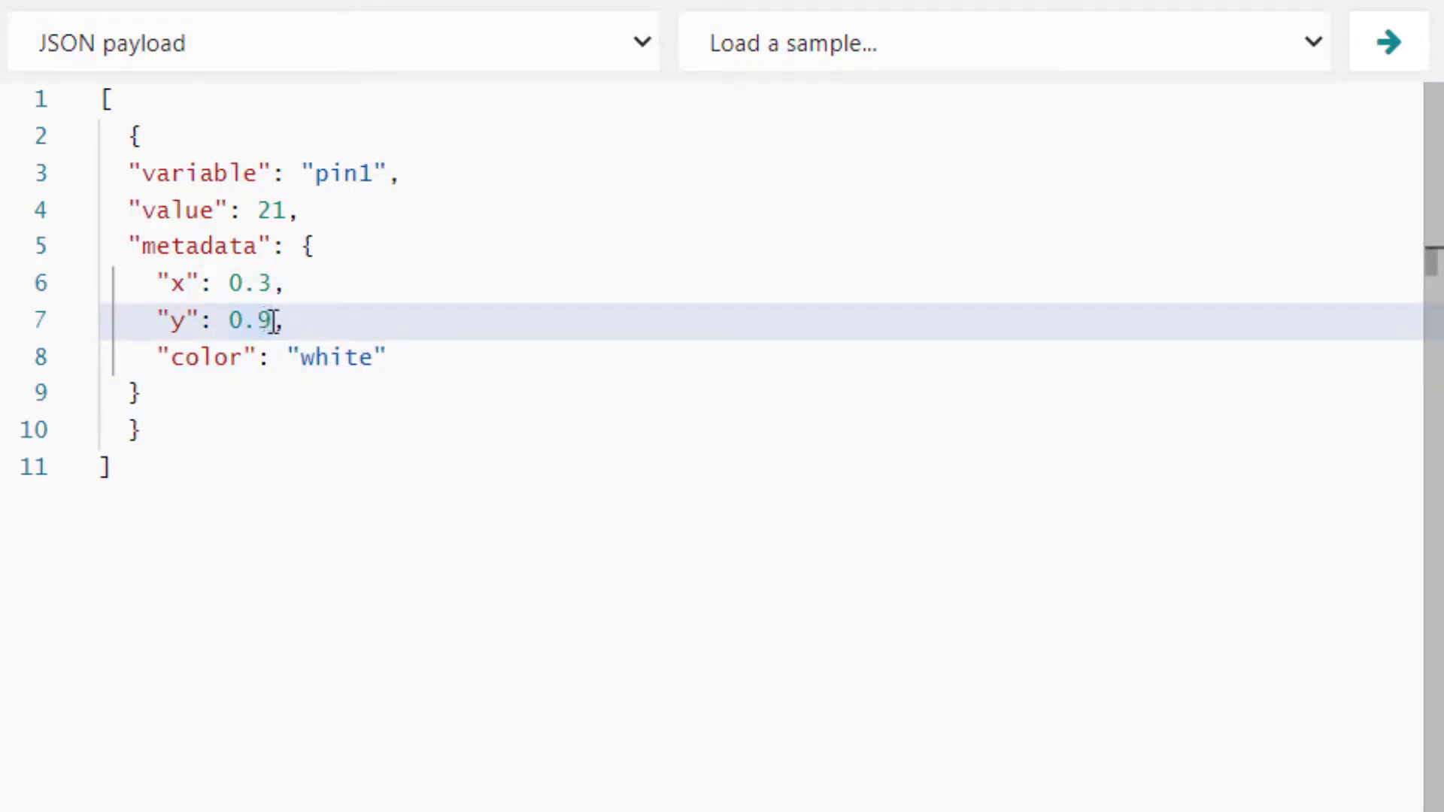
key(BackSpace)
text(4)
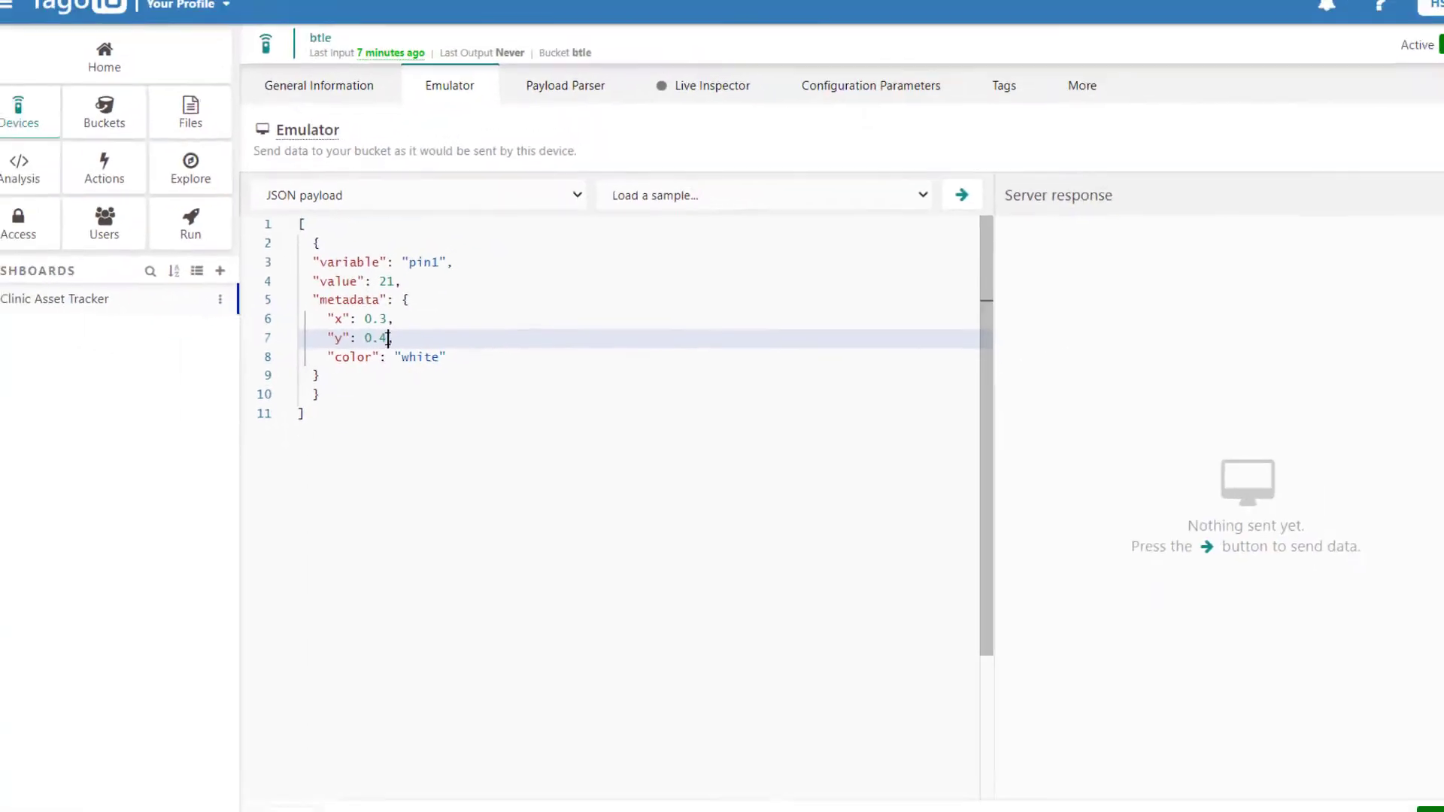
click(939, 205)
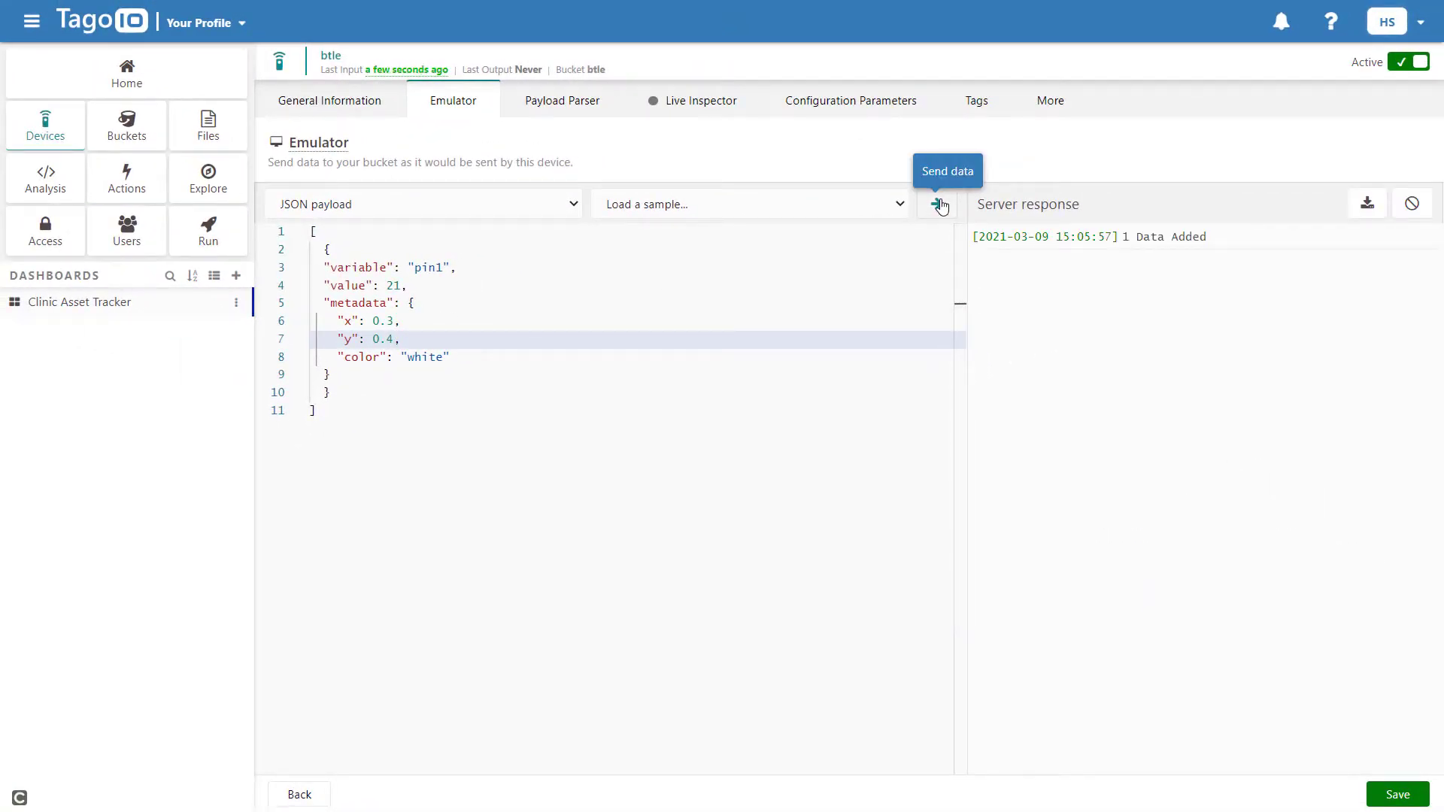
Return to the Clinic Asset Tracker dashboard, inspect the repositioned camera pin's infobox and close it.
click(176, 313)
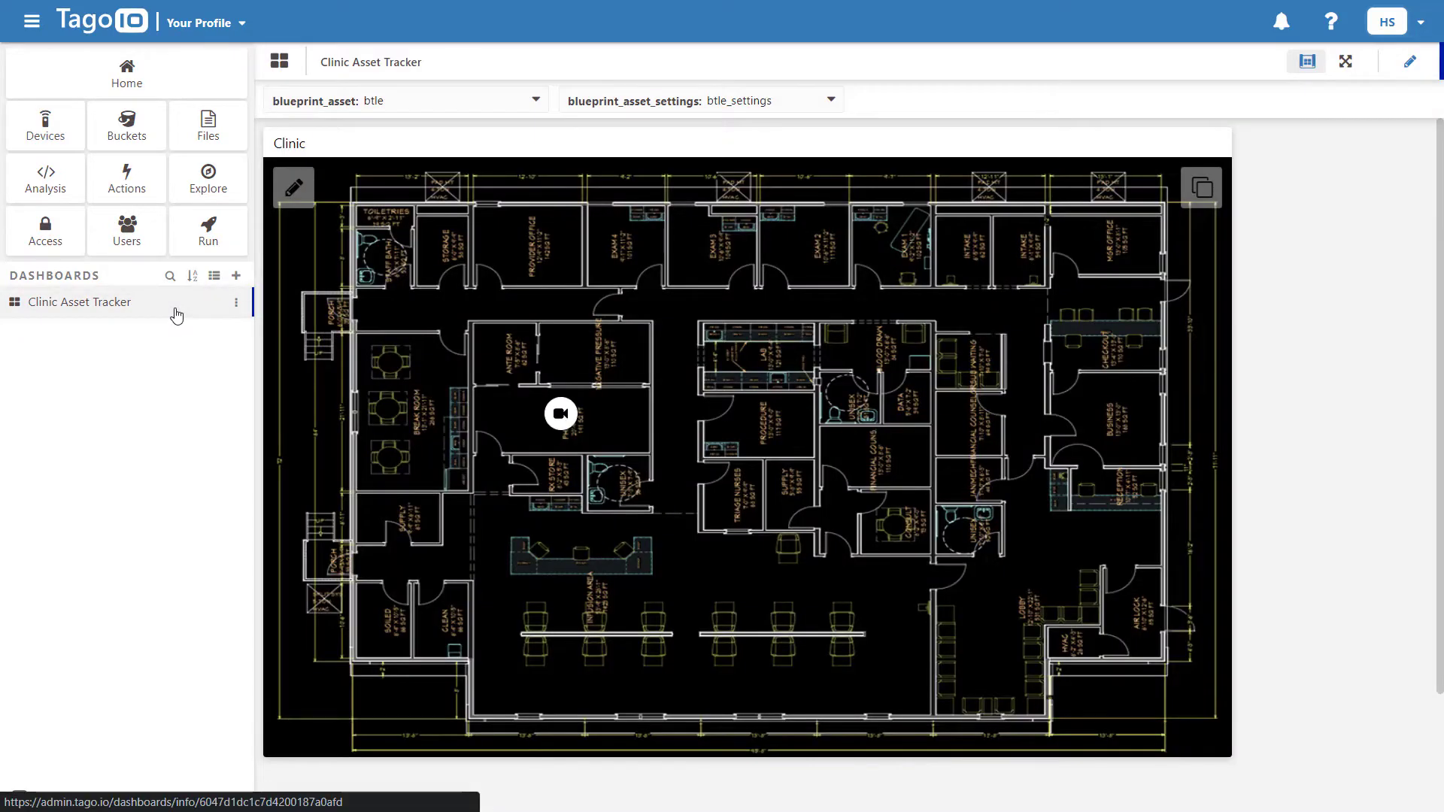
click(560, 414)
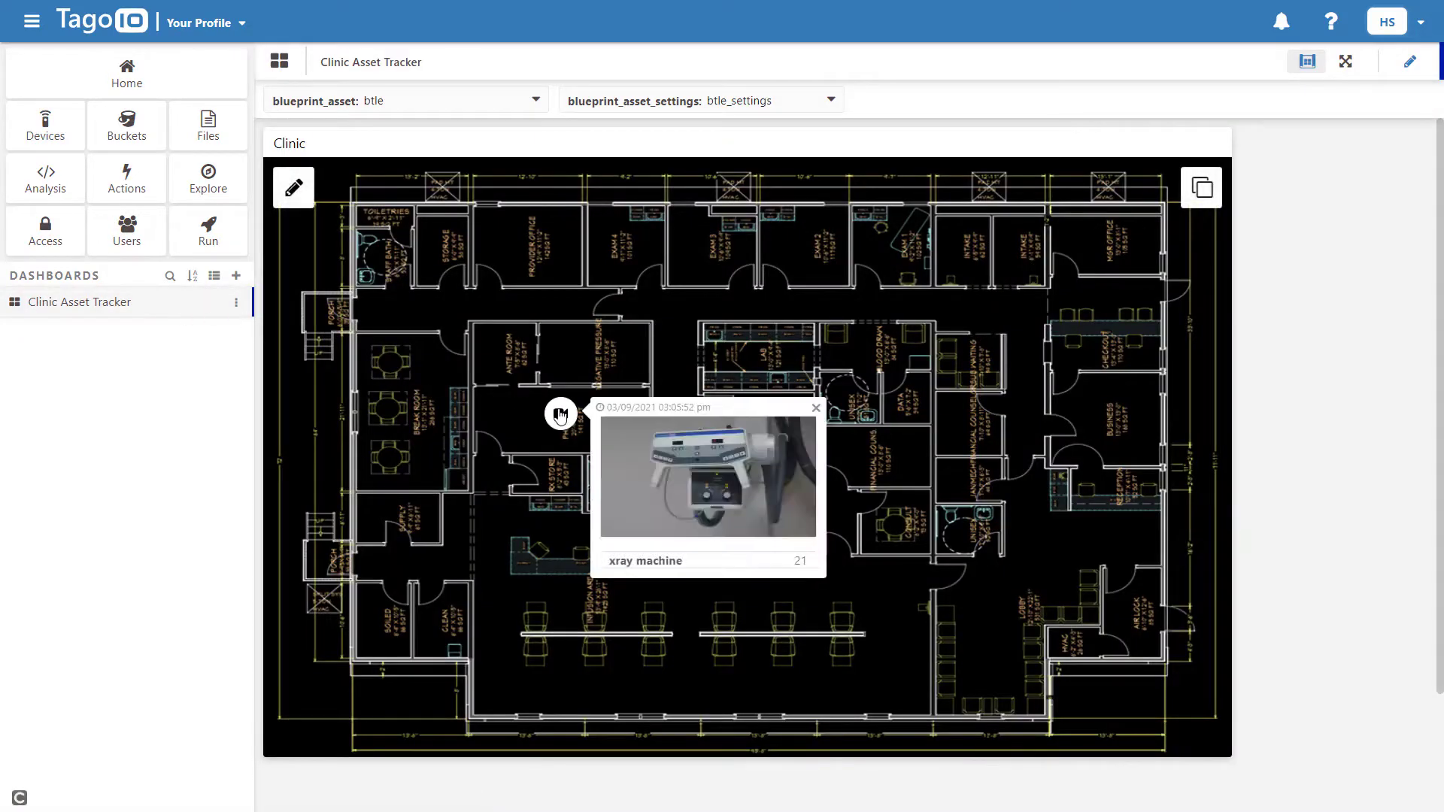
click(816, 409)
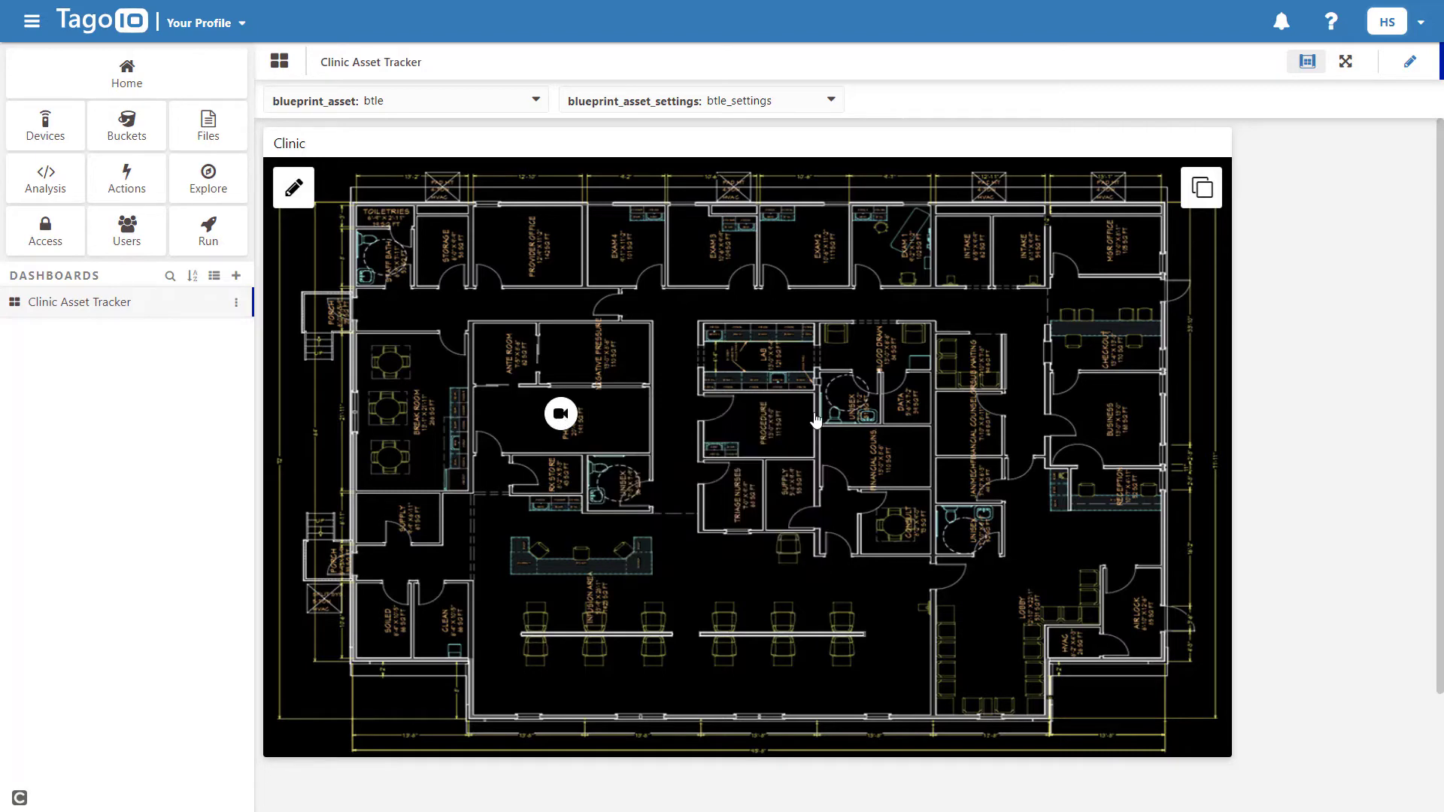